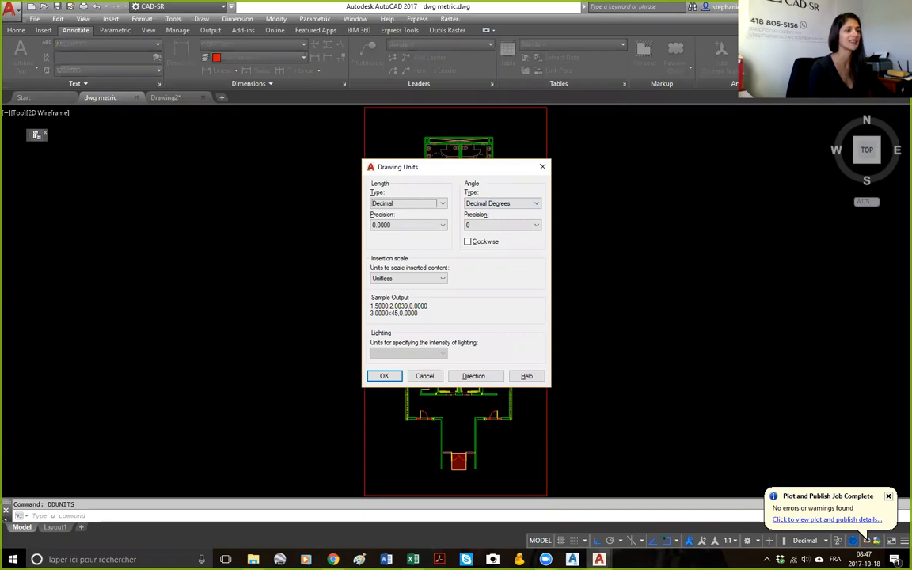
Check the length type in the metric drawing's Drawing Units settings and close them without changes.
{"action": "left_click", "coordinate": [376, 204]}
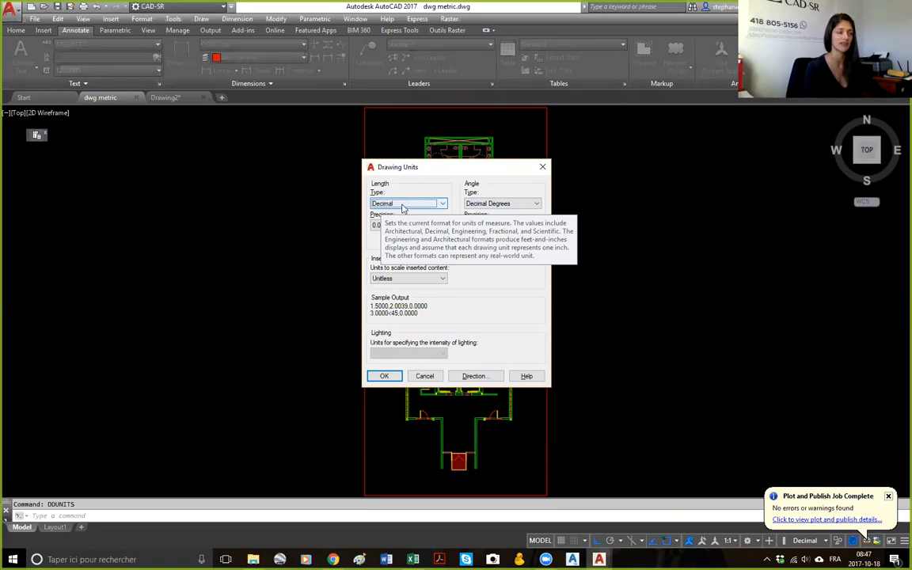
{"action": "left_click", "coordinate": [424, 375]}
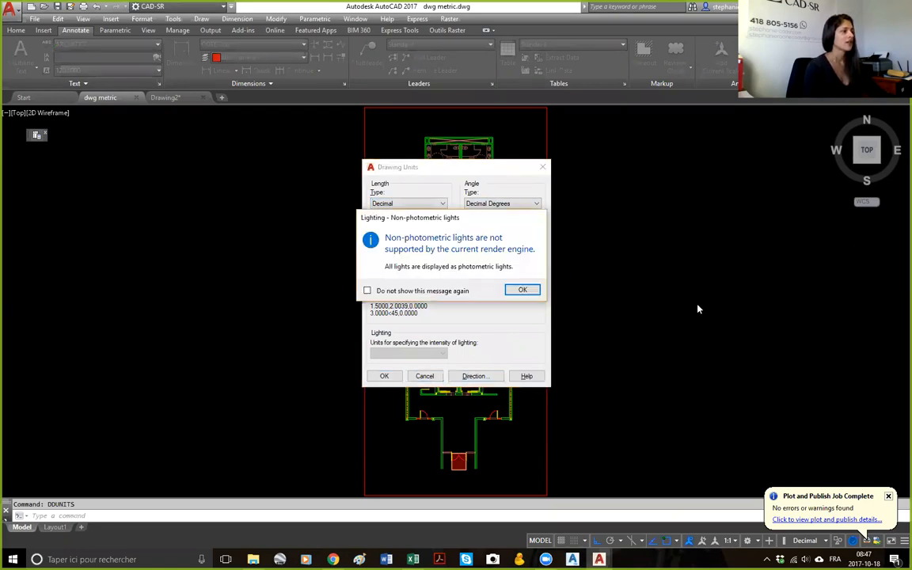
{"action": "left_click", "coordinate": [520, 289]}
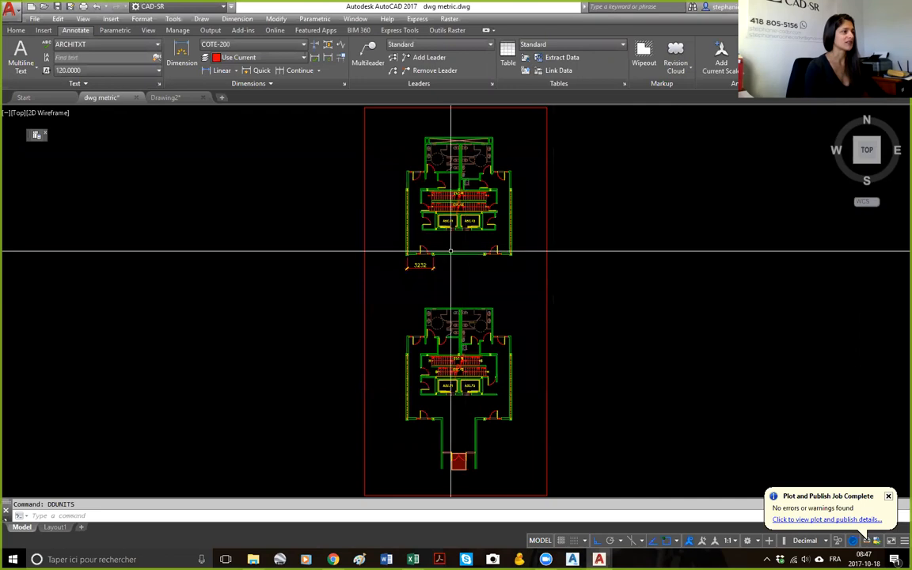
Examine the metric floor plans, including the dimension below the upper plan and the elevator block, and return to the full drawing extents.
{"action": "scroll", "coordinate": [444, 265], "scroll_direction": "up", "scroll_amount": 6}
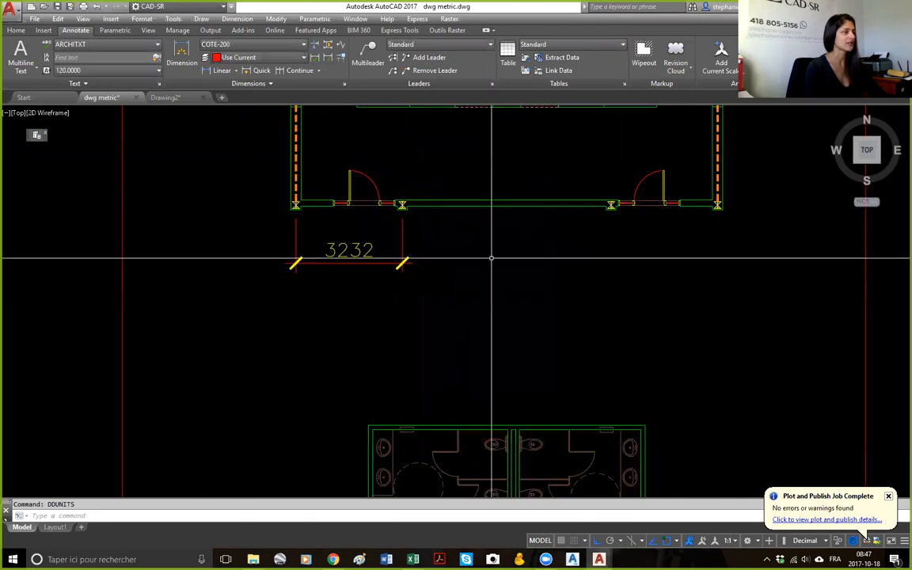
{"action": "scroll", "coordinate": [277, 206], "scroll_direction": "up", "scroll_amount": 2}
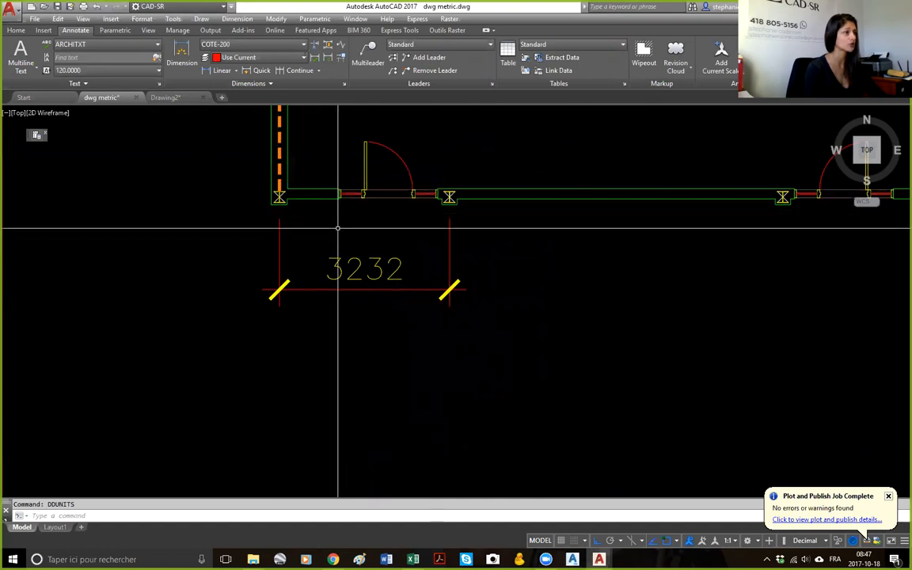
{"action": "scroll", "coordinate": [342, 260], "scroll_direction": "down", "scroll_amount": 6}
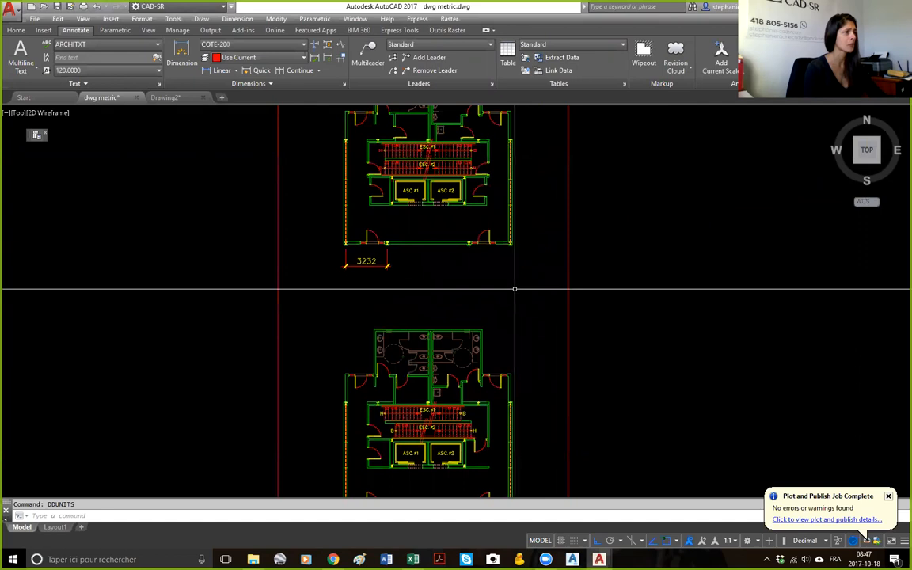
{"action": "middle_click_drag", "start_coordinate": [549, 225], "coordinate": [528, 277]}
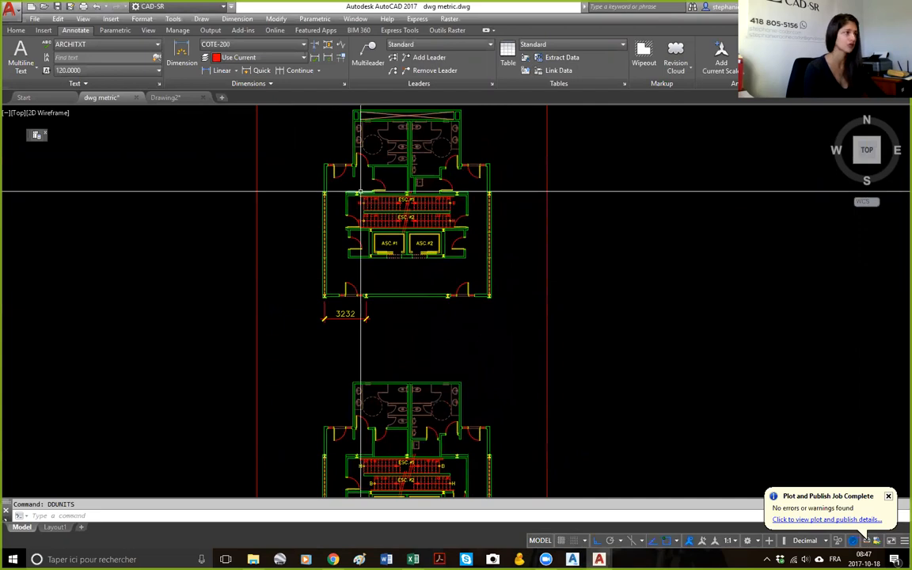
{"action": "left_click", "coordinate": [395, 240]}
{"action": "scroll", "coordinate": [367, 132], "scroll_direction": "up", "scroll_amount": 4}
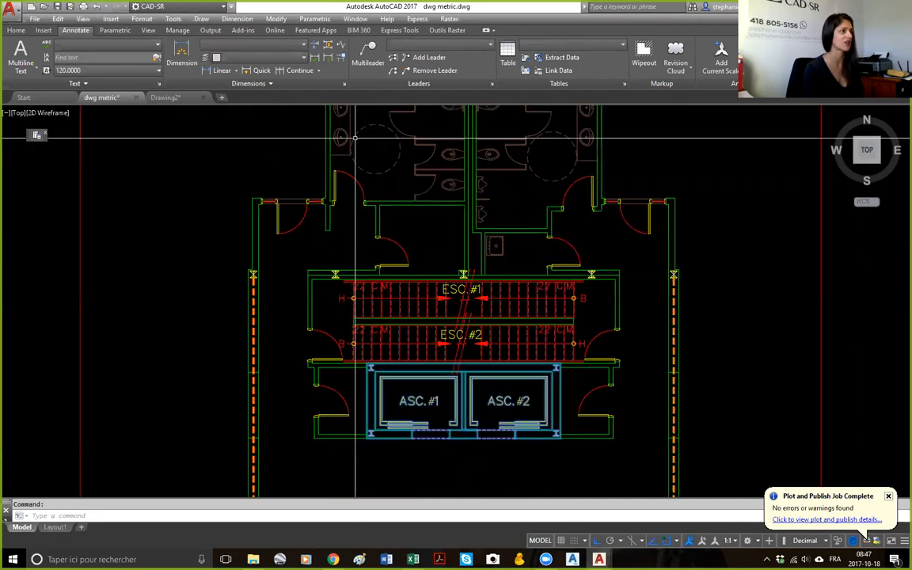
{"action": "key", "text": "Escape"}
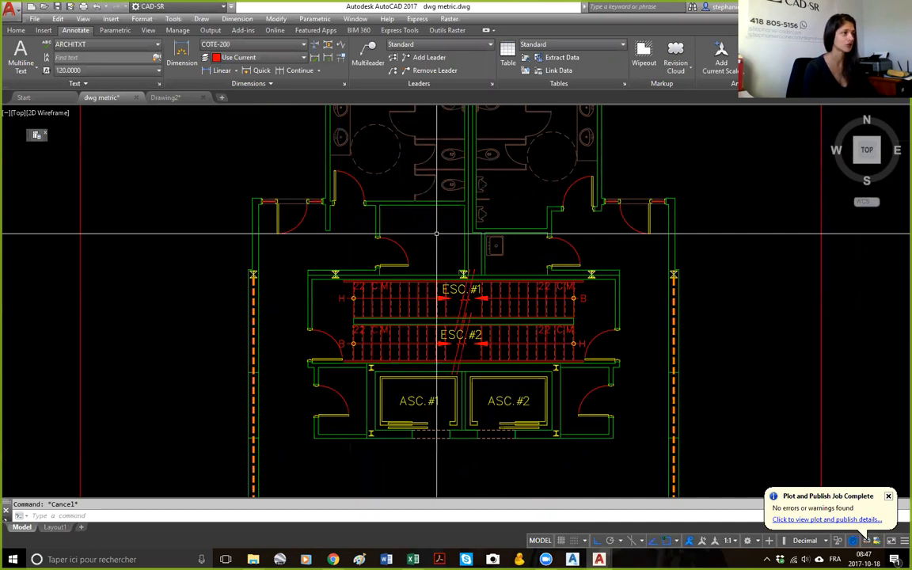
{"action": "scroll", "coordinate": [436, 234], "scroll_direction": "down", "scroll_amount": 2}
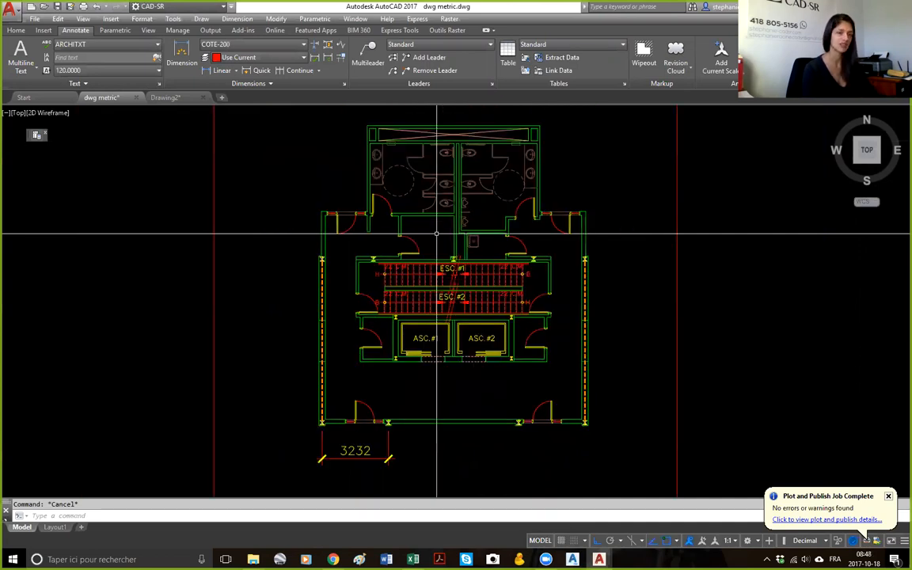
{"action": "scroll", "coordinate": [436, 233], "scroll_direction": "down", "scroll_amount": 4}
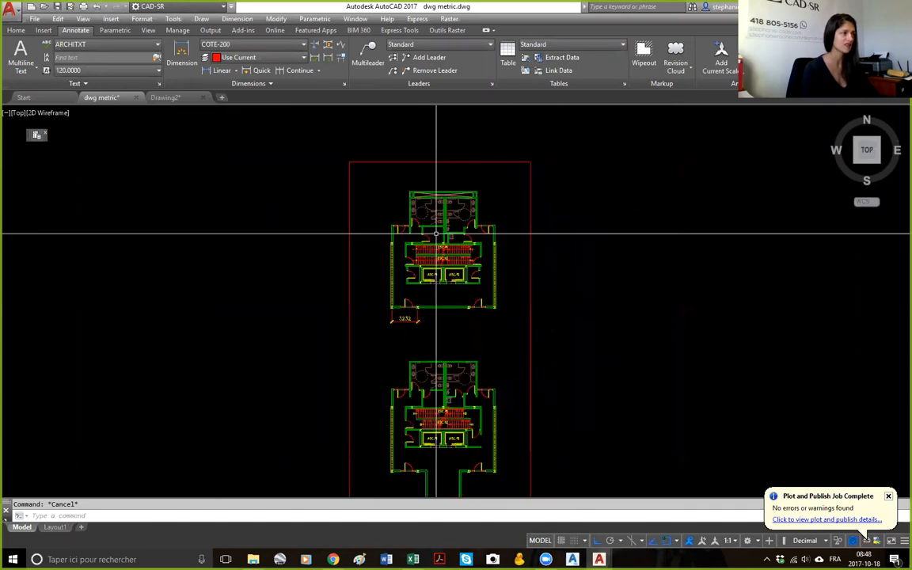
{"action": "middle_click_drag", "start_coordinate": [625, 318], "coordinate": [637, 270]}
{"action": "middle_click", "coordinate": [587, 294]}
{"action": "middle_click", "coordinate": [587, 294]}
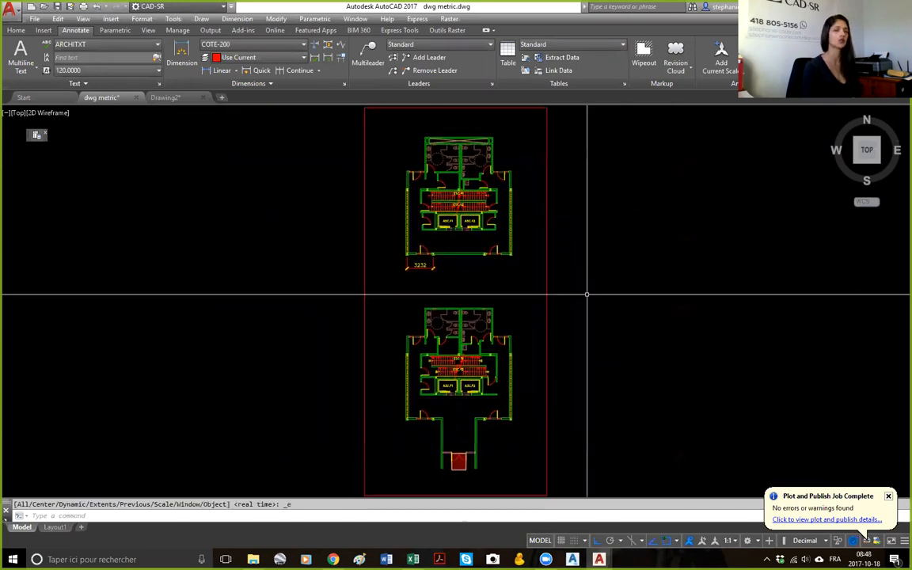
Select both floor plans with their surrounding red frame and copy them to the clipboard.
{"action": "scroll", "coordinate": [587, 294], "scroll_direction": "down", "scroll_amount": 2}
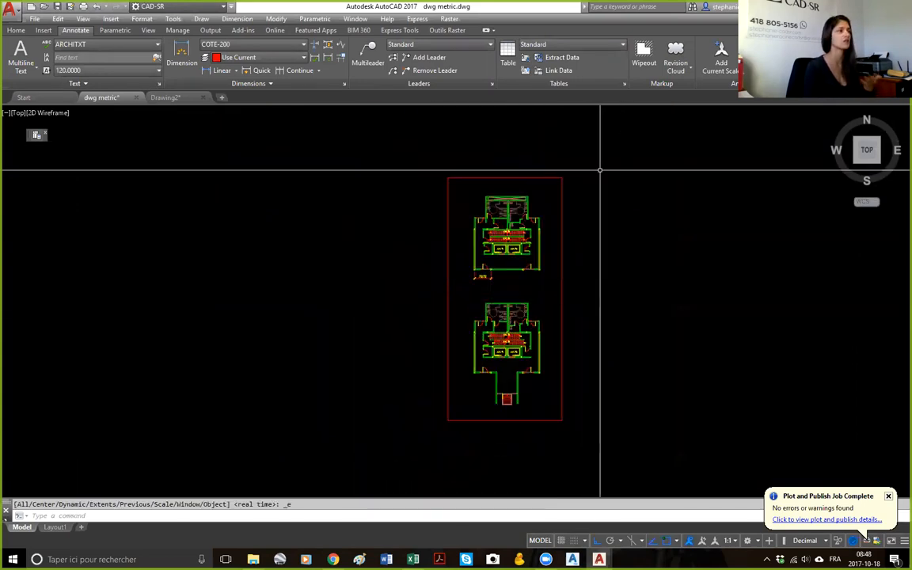
{"action": "left_click", "coordinate": [596, 139]}
{"action": "left_click", "coordinate": [372, 468]}
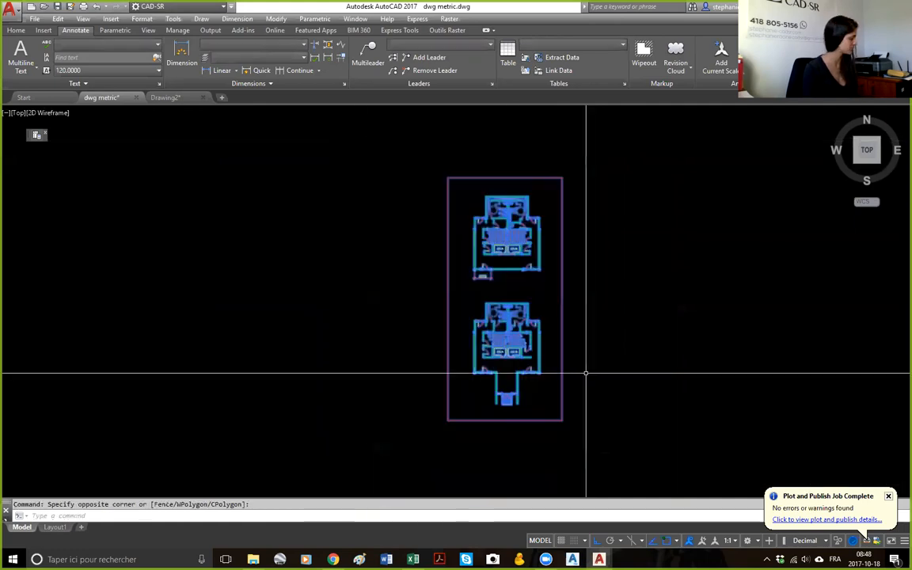
{"action": "key", "text": "ctrl+c"}
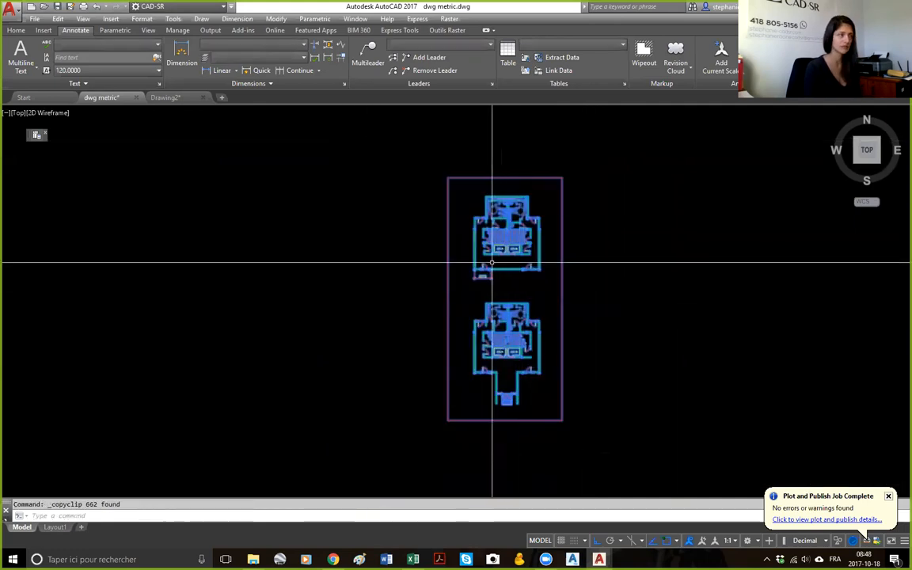
Switch to Drawing2 and check its length type and insertion scale with DDUNITS, leaving the settings as they are.
{"action": "left_click", "coordinate": [164, 98]}
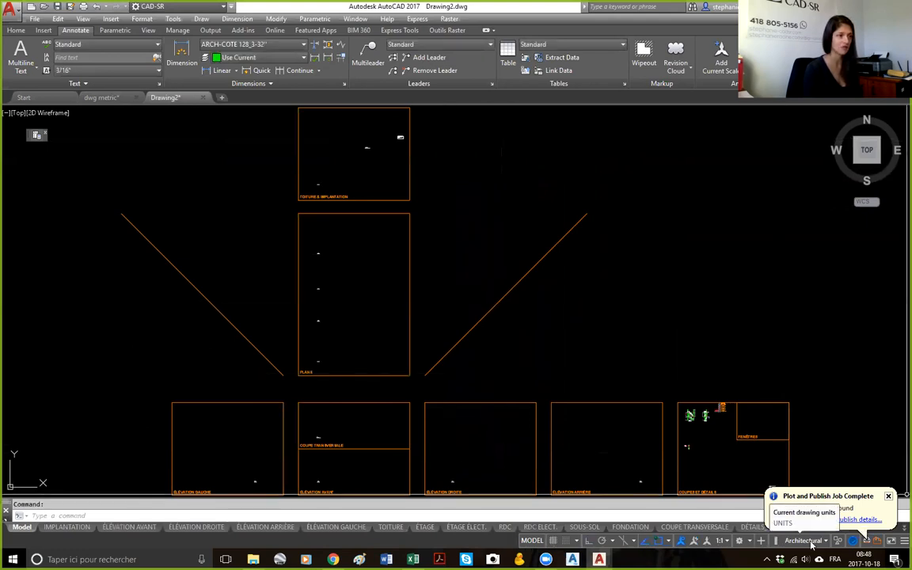
{"action": "type", "text": "ddunits"}
{"action": "key", "text": "Return"}
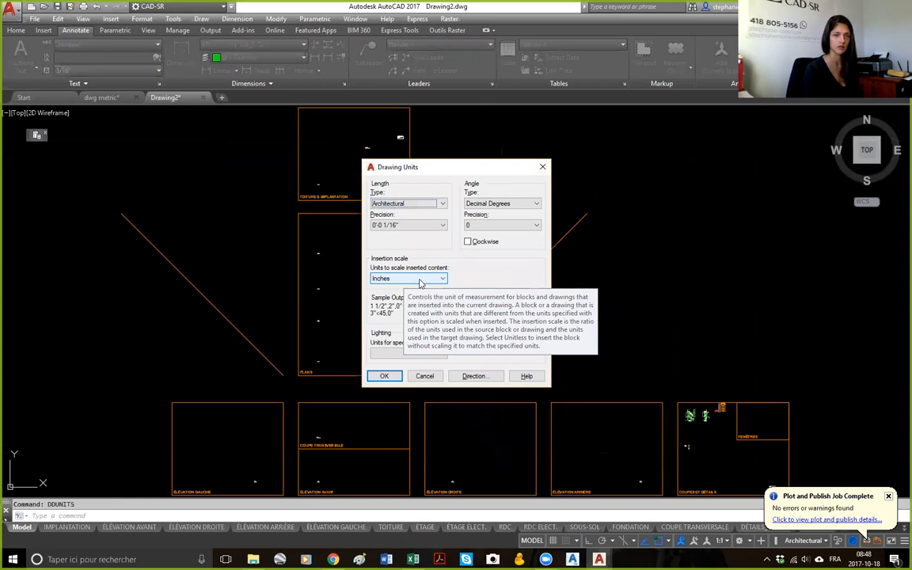
{"action": "left_click", "coordinate": [542, 166]}
{"action": "left_click", "coordinate": [518, 292]}
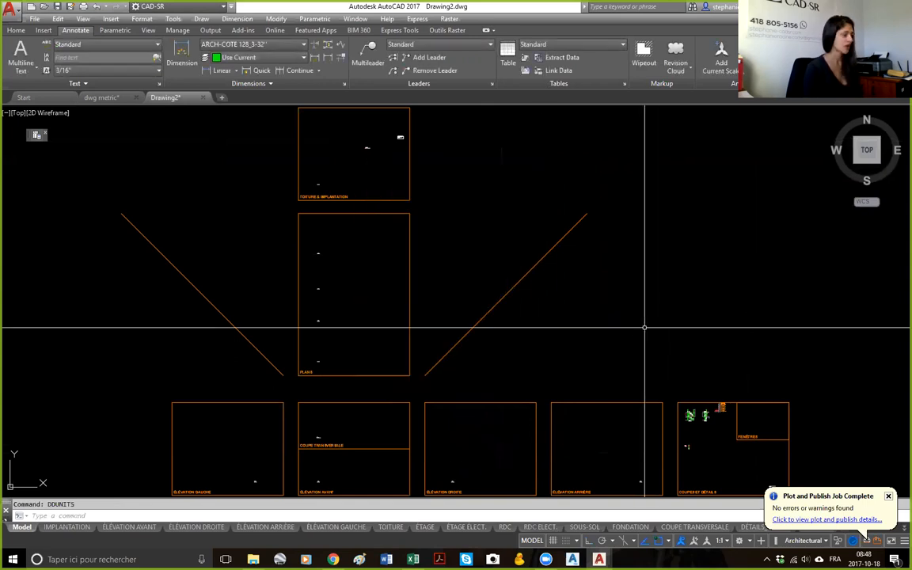
Paste the copied floor plans into Drawing2 and delete the pasted dimension below the upper plan.
{"action": "key", "text": "ctrl+v"}
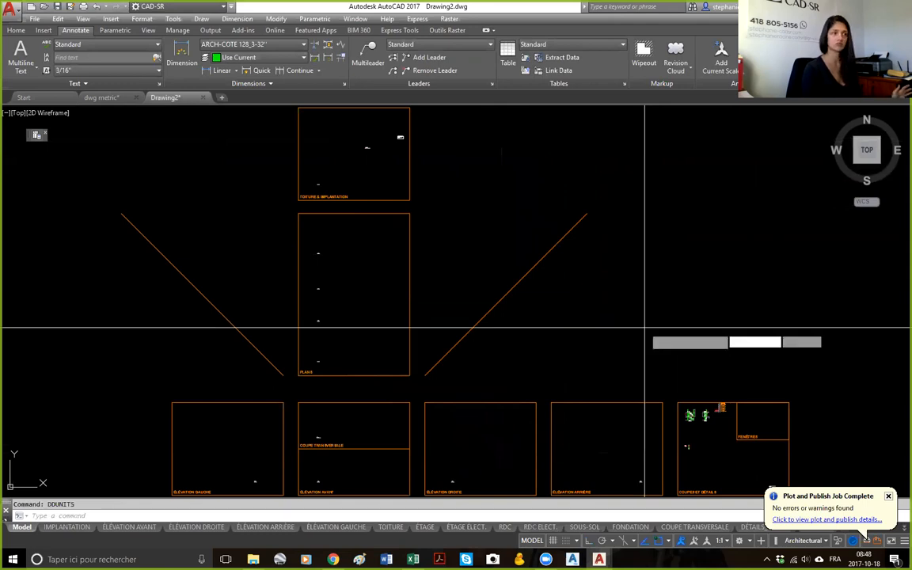
{"action": "scroll", "coordinate": [628, 325], "scroll_direction": "down", "scroll_amount": 6}
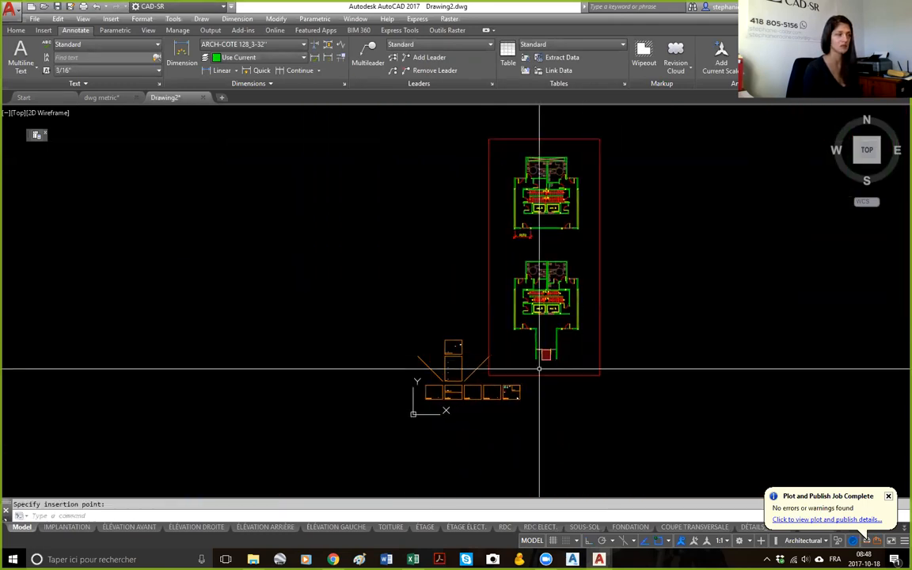
{"action": "left_click", "coordinate": [530, 235]}
{"action": "mouse_move", "coordinate": [530, 236]}
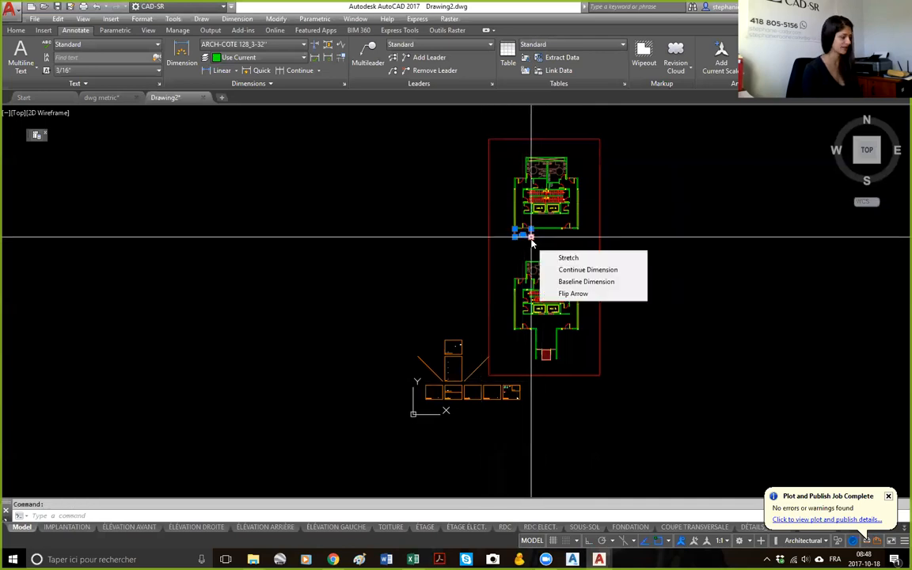
{"action": "key", "text": "Delete"}
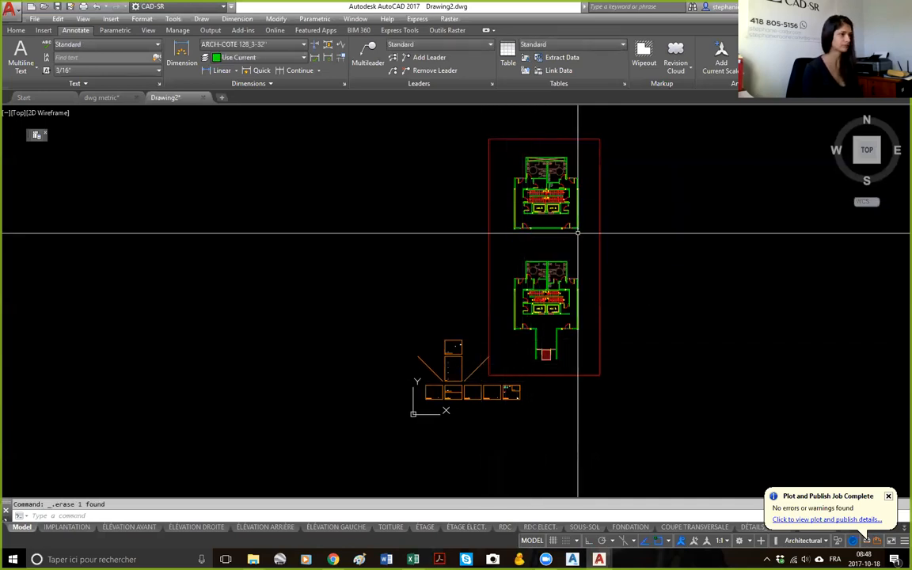
Scale both pasted floor plans and their frame by a factor of .03937 from the frame's lower-left corner.
{"action": "left_click", "coordinate": [478, 382]}
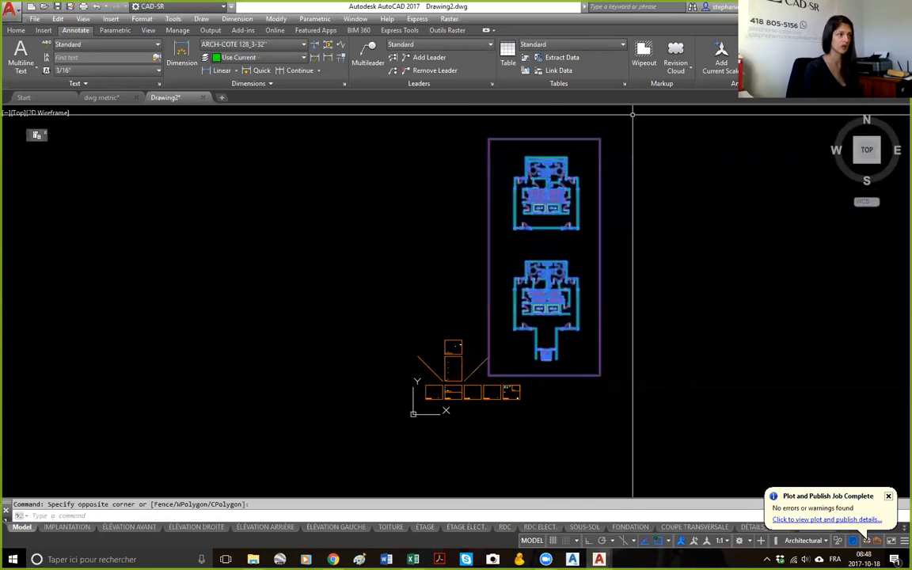
{"action": "left_click", "coordinate": [617, 174]}
{"action": "type", "text": "sc"}
{"action": "key", "text": "Return"}
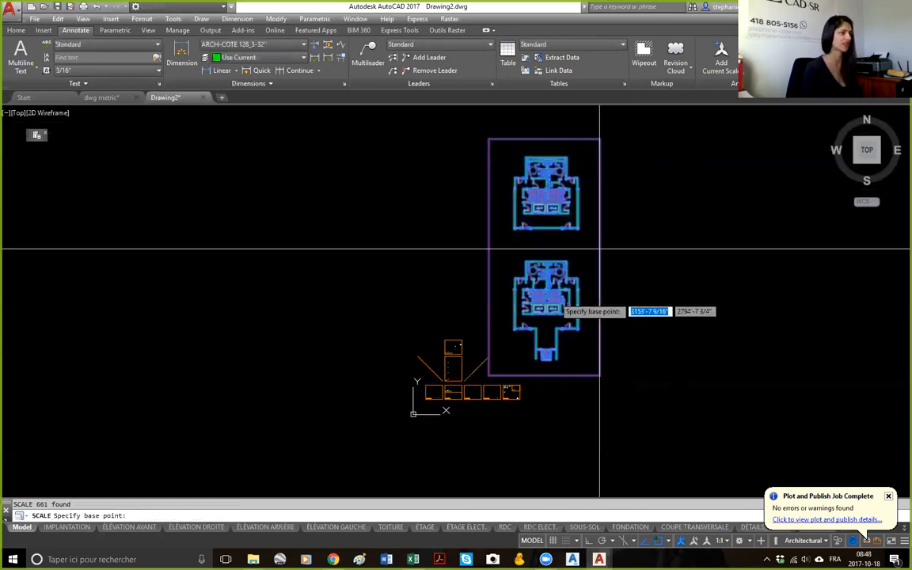
{"action": "left_click", "coordinate": [488, 376]}
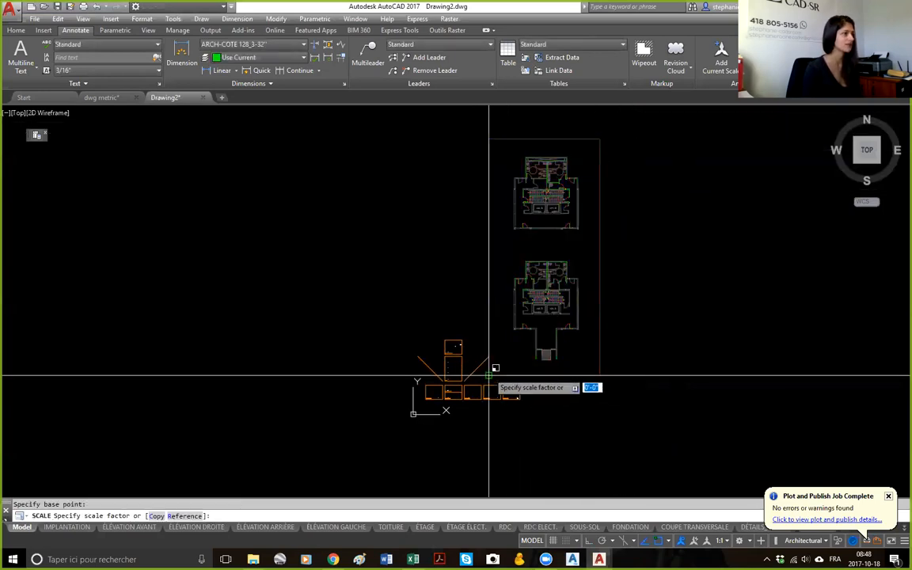
{"action": "left_click", "coordinate": [16, 30]}
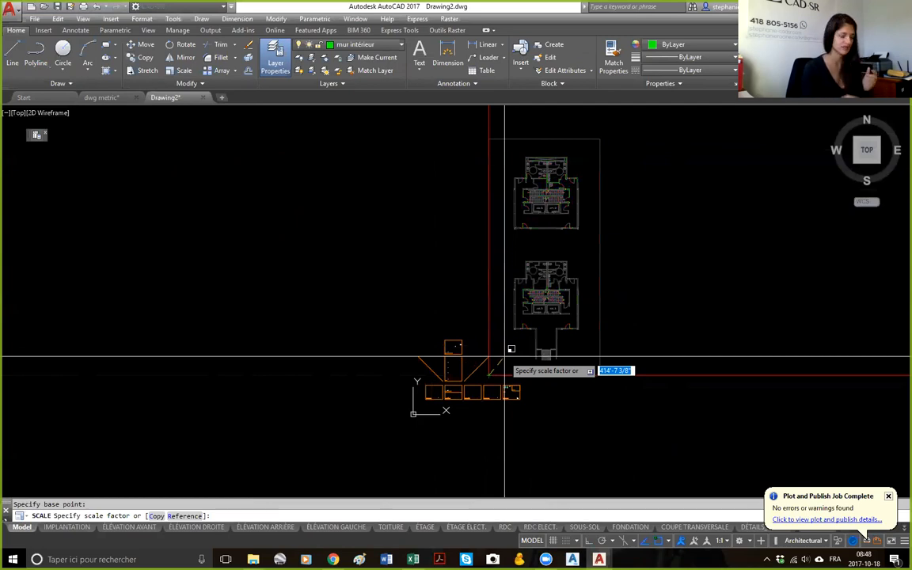
{"action": "type", "text": ".03937"}
{"action": "key", "text": "Return"}
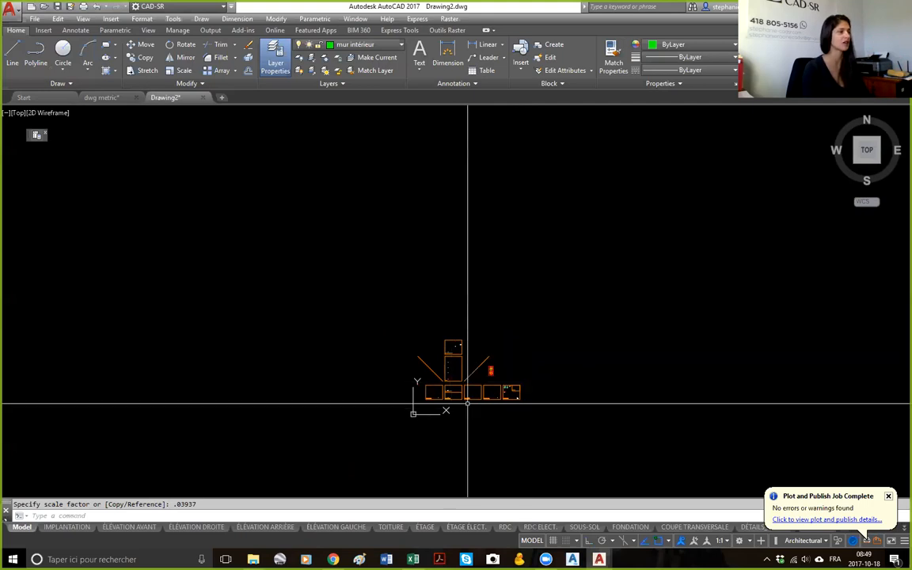
Add a linear dimension below the upper plan between the two steel columns flanking the lower-left door.
{"action": "scroll", "coordinate": [483, 395], "scroll_direction": "up", "scroll_amount": 4}
{"action": "scroll", "coordinate": [532, 228], "scroll_direction": "up", "scroll_amount": 5}
{"action": "middle_click_drag", "start_coordinate": [529, 226], "coordinate": [452, 285]}
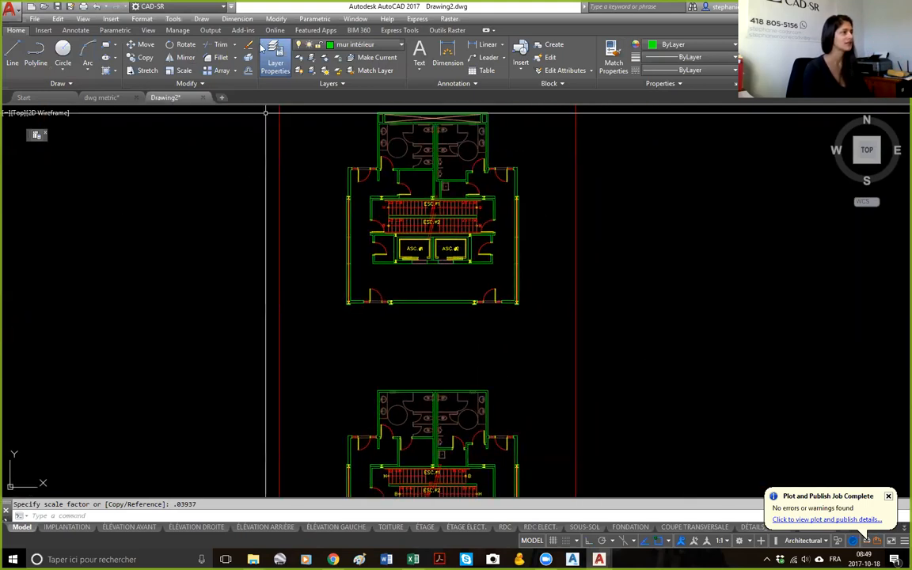
{"action": "left_click", "coordinate": [76, 31]}
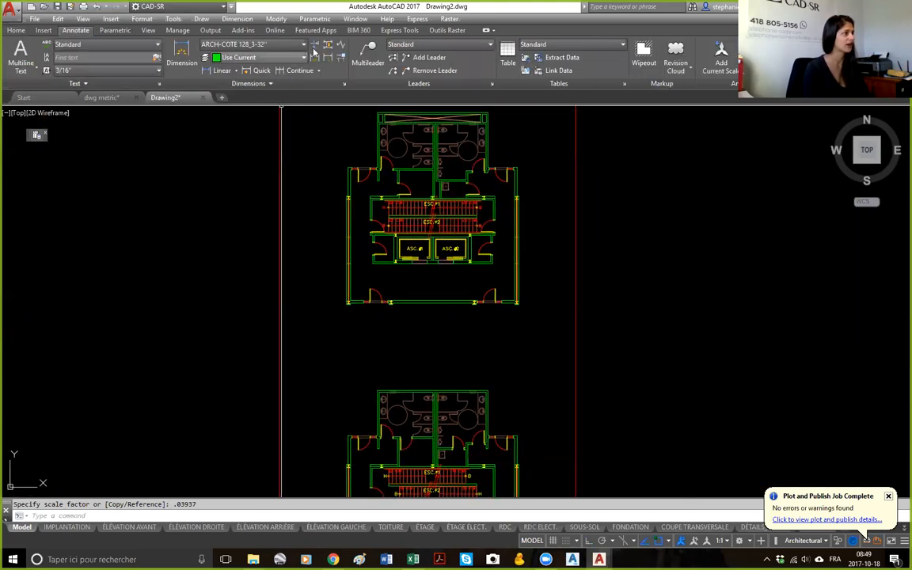
{"action": "left_click", "coordinate": [220, 71]}
{"action": "scroll", "coordinate": [352, 308], "scroll_direction": "up", "scroll_amount": 8}
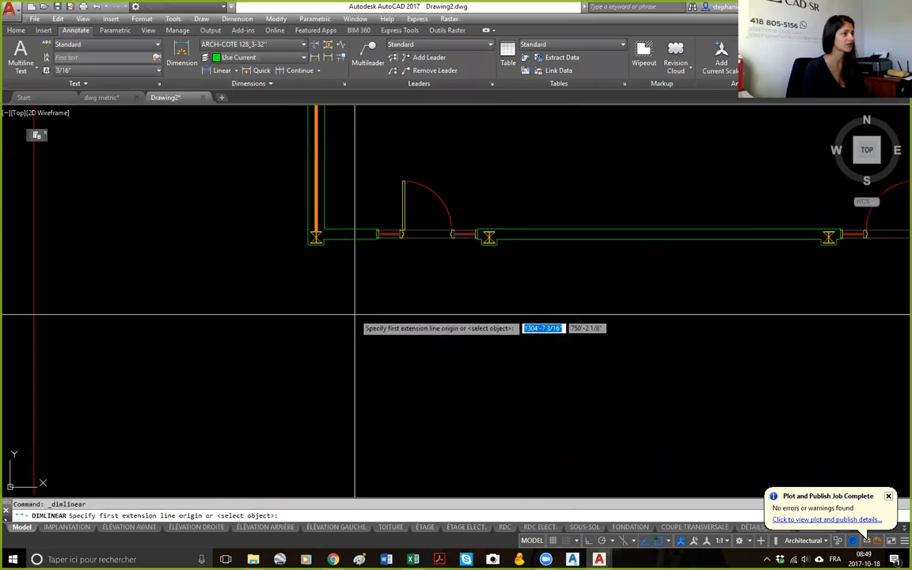
{"action": "left_click", "coordinate": [314, 214]}
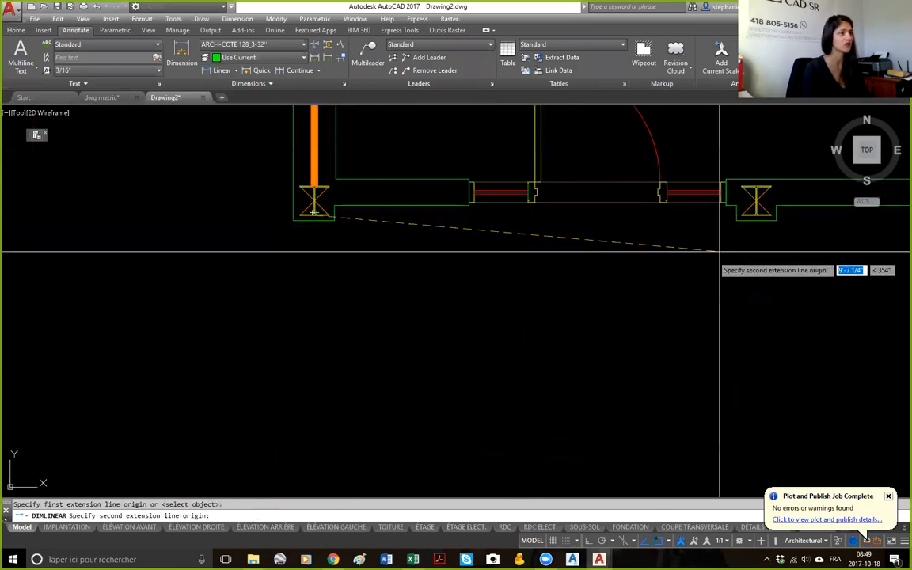
{"action": "scroll", "coordinate": [756, 215], "scroll_direction": "up", "scroll_amount": 4}
{"action": "scroll", "coordinate": [756, 214], "scroll_direction": "up", "scroll_amount": 2}
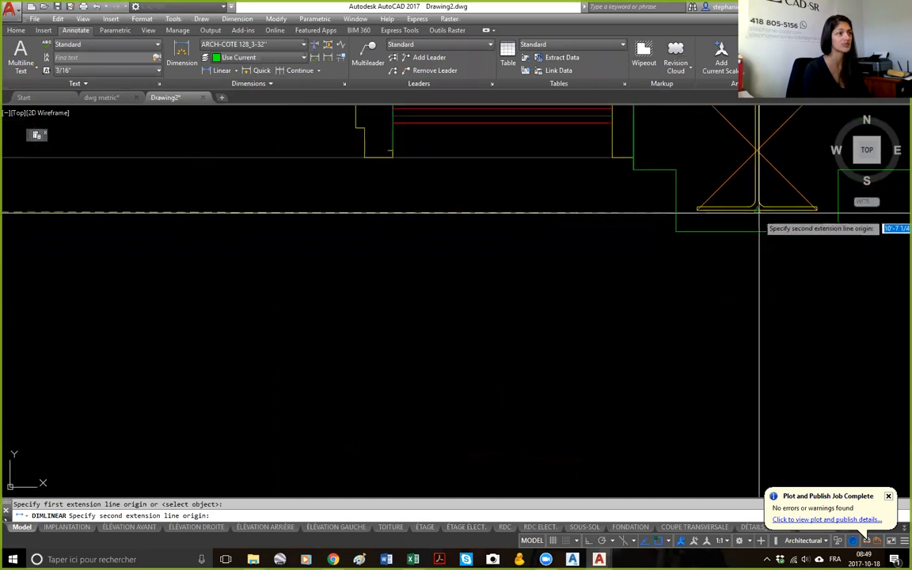
{"action": "left_click", "coordinate": [758, 213]}
{"action": "scroll", "coordinate": [596, 374], "scroll_direction": "down", "scroll_amount": 5}
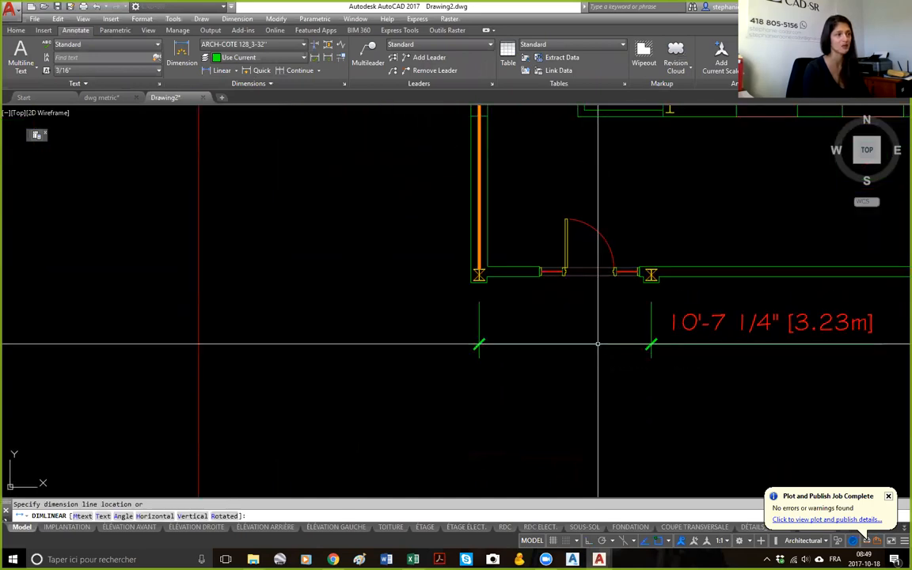
{"action": "left_click", "coordinate": [596, 342]}
{"action": "middle_click_drag", "start_coordinate": [814, 364], "coordinate": [567, 360]}
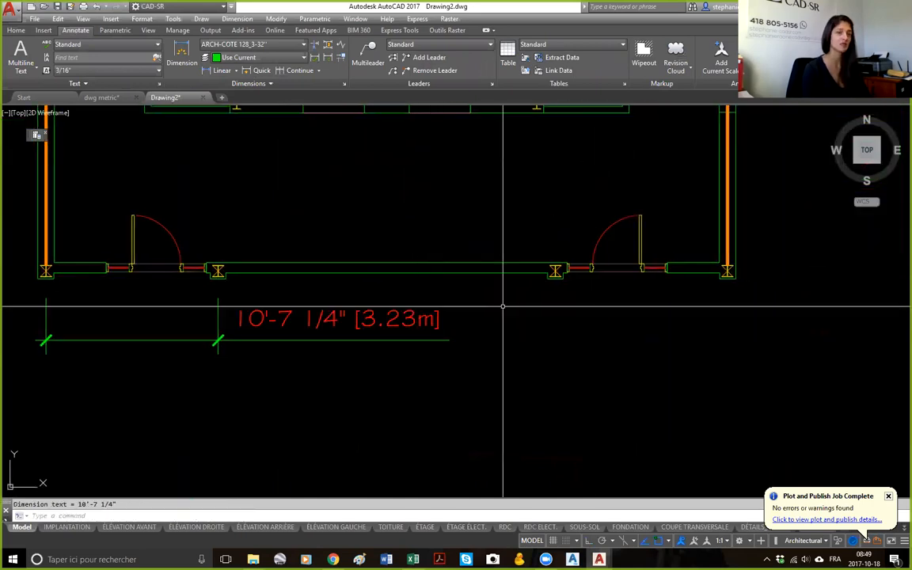
Modify the ARCH-COTE 128_3-32" dimension style so its alternate units are placed below the primary value.
{"action": "left_click", "coordinate": [345, 84]}
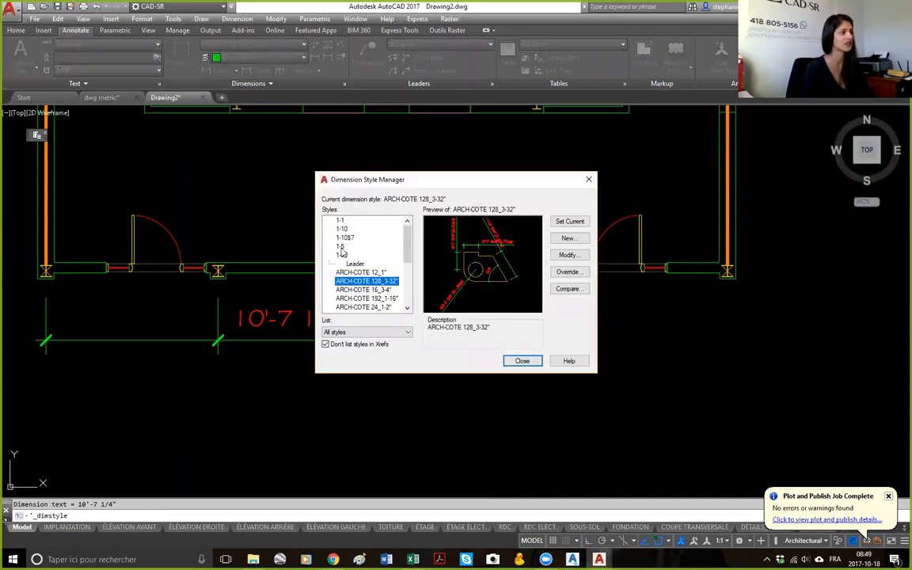
{"action": "left_click", "coordinate": [574, 254]}
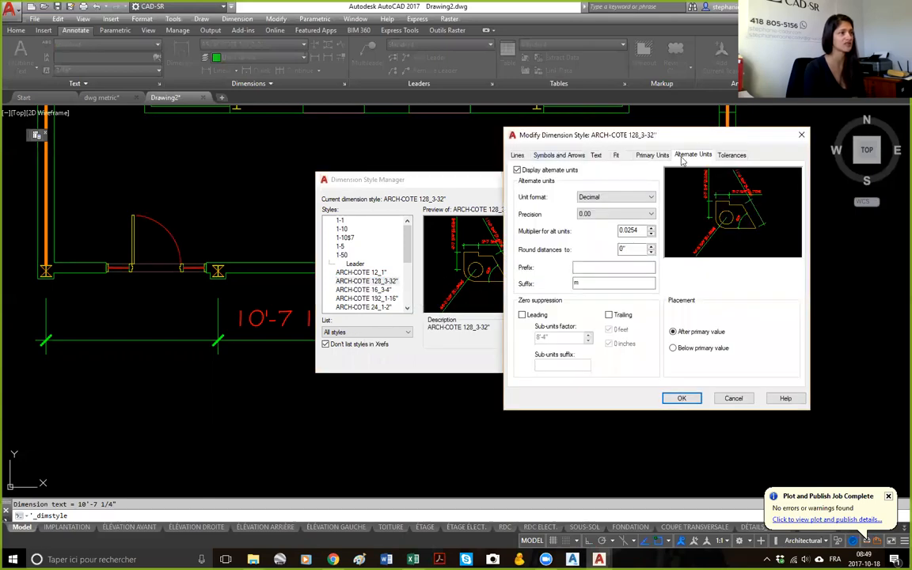
{"action": "left_click", "coordinate": [649, 155]}
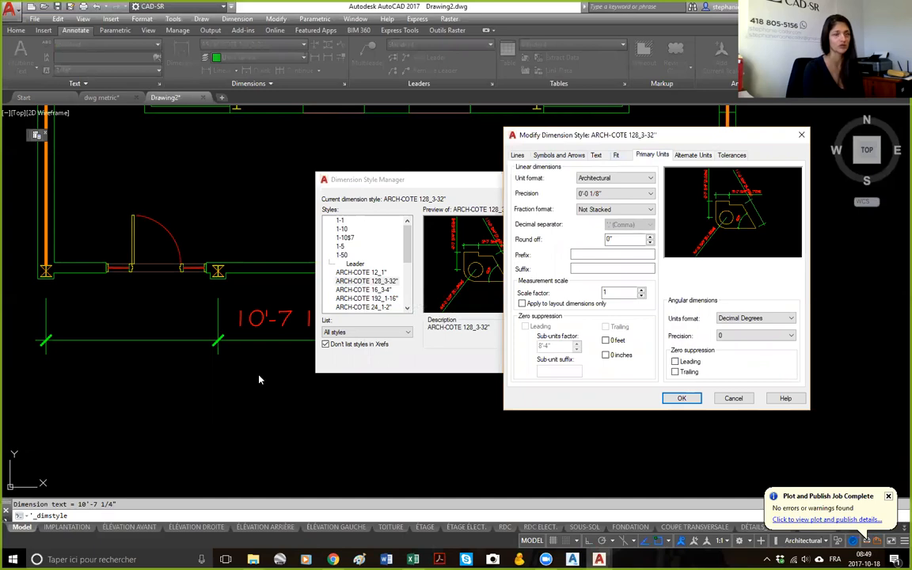
{"action": "left_click", "coordinate": [693, 155]}
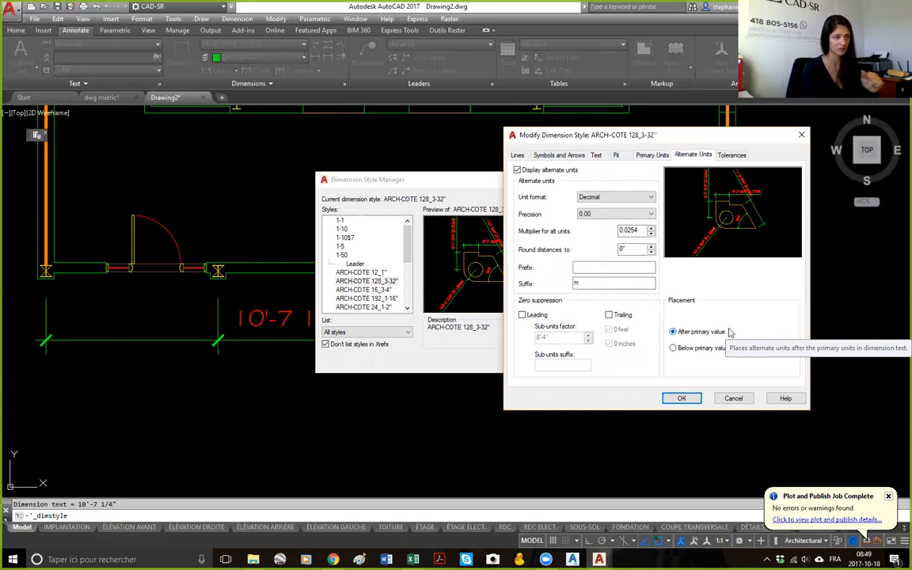
{"action": "left_click", "coordinate": [674, 348]}
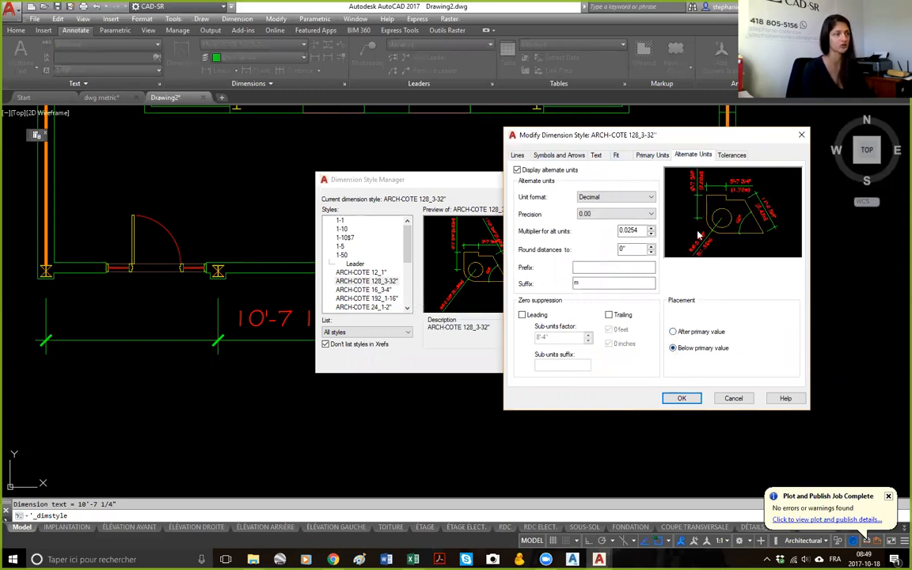
Try the style without alternate units and with precision 0, restore their display and 0.00 precision, and save the dimension style.
{"action": "left_click", "coordinate": [516, 171]}
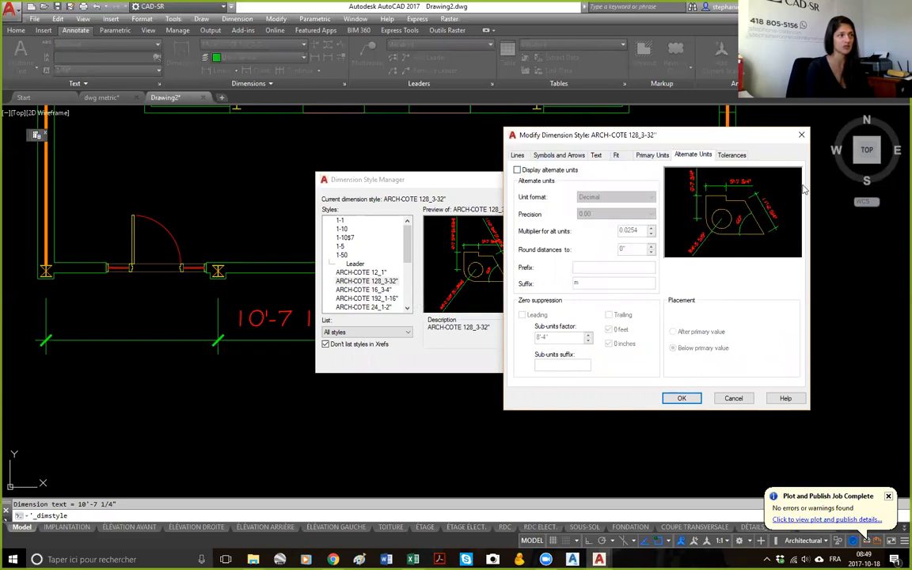
{"action": "left_click", "coordinate": [517, 170]}
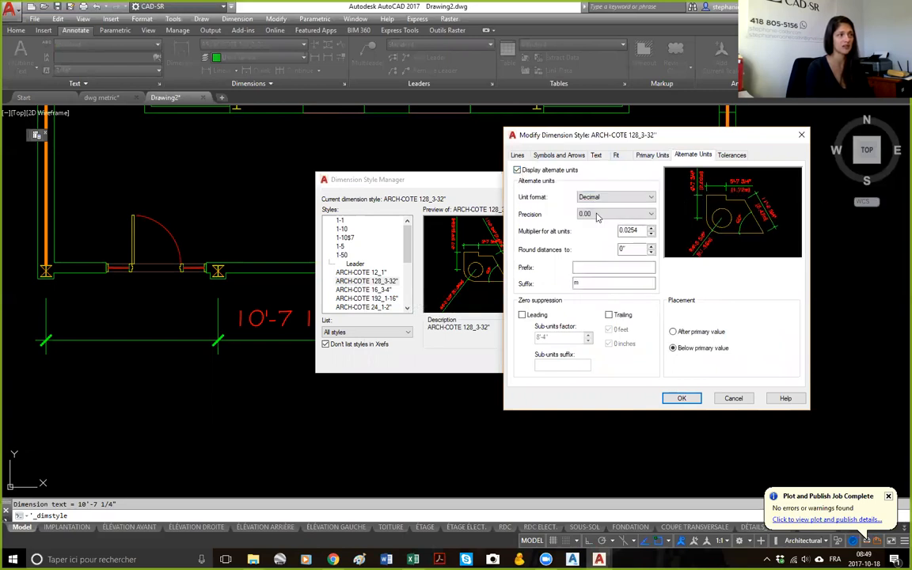
{"action": "left_click", "coordinate": [650, 213]}
{"action": "left_click", "coordinate": [598, 222]}
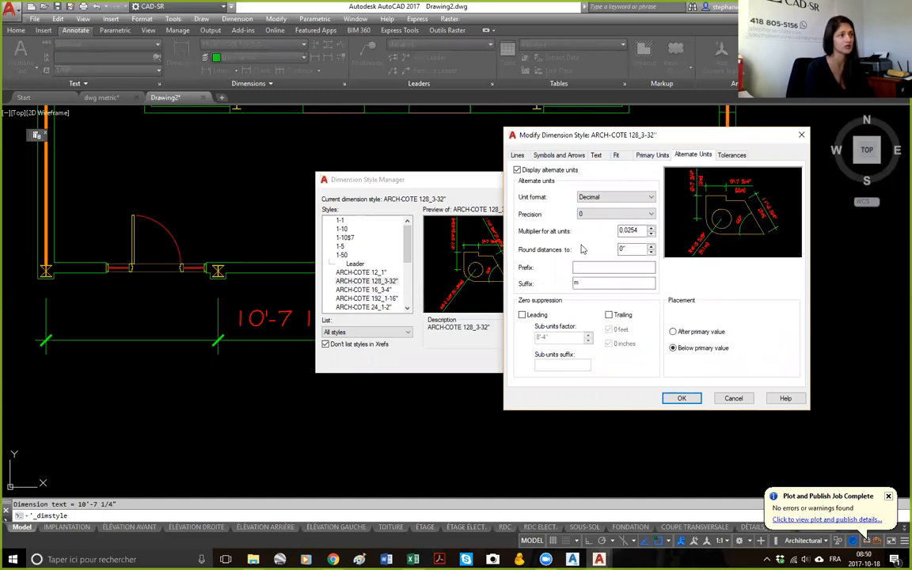
{"action": "left_click", "coordinate": [650, 213]}
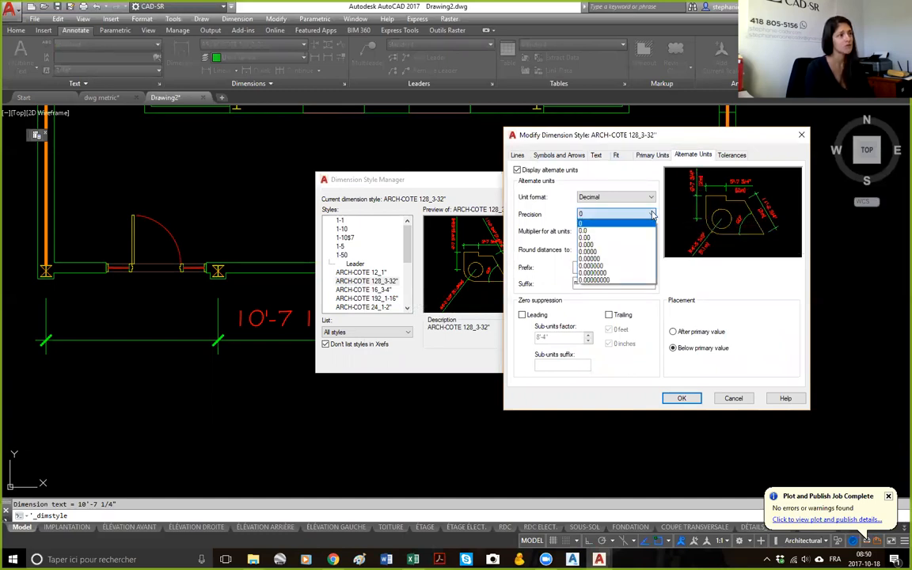
{"action": "left_click", "coordinate": [641, 237]}
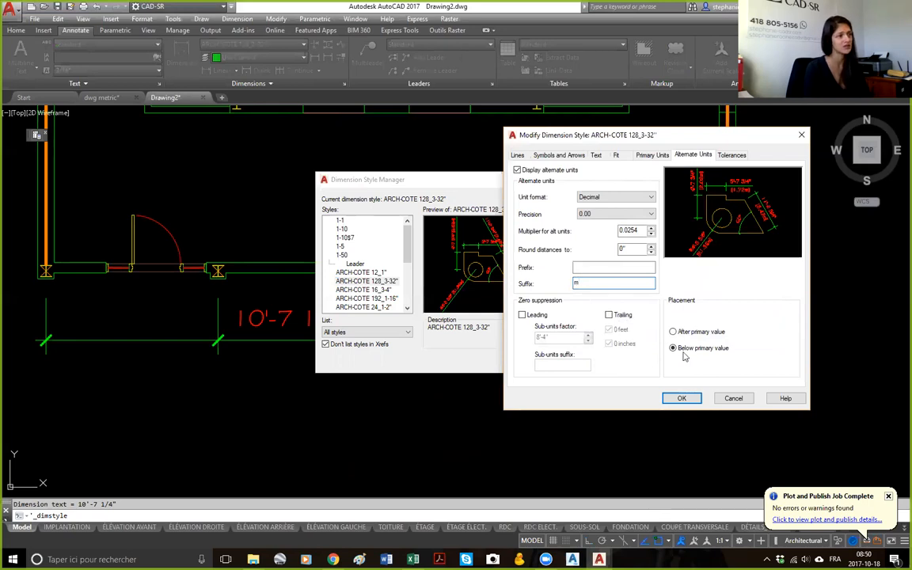
{"action": "left_click", "coordinate": [681, 398]}
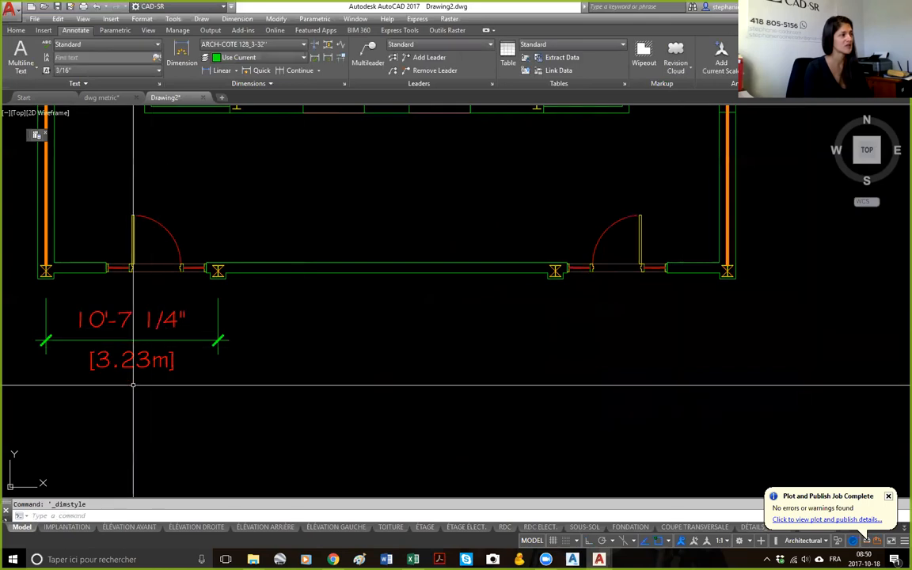
Compare the dimension below the upper plan with the matching one in the dwg metric drawing, and return to Drawing2.
{"action": "middle_click_drag", "start_coordinate": [149, 305], "coordinate": [377, 286]}
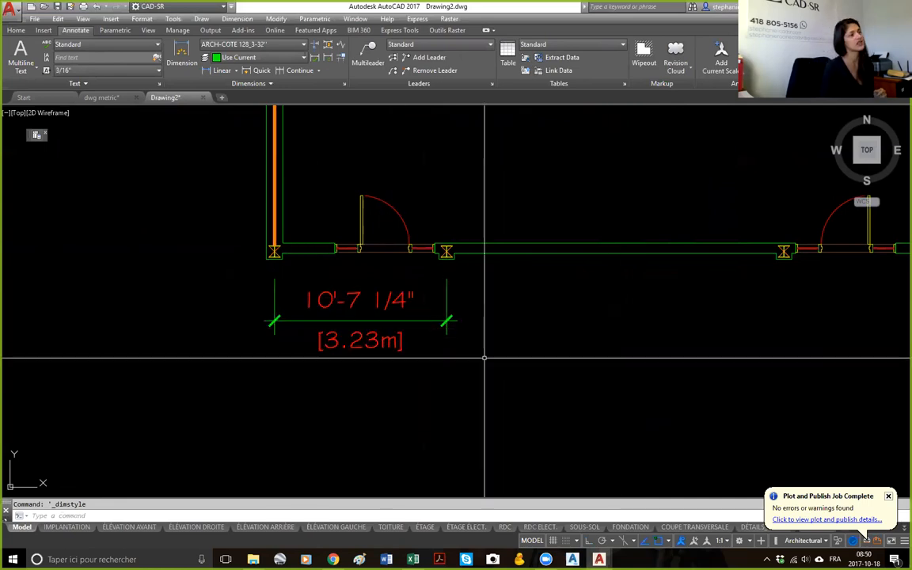
{"action": "left_click", "coordinate": [101, 98]}
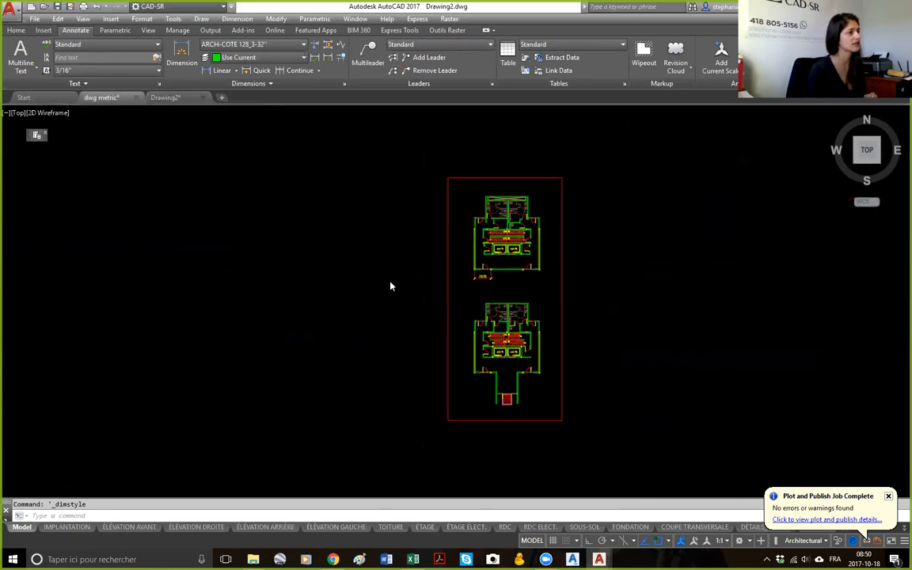
{"action": "scroll", "coordinate": [495, 277], "scroll_direction": "up", "scroll_amount": 8}
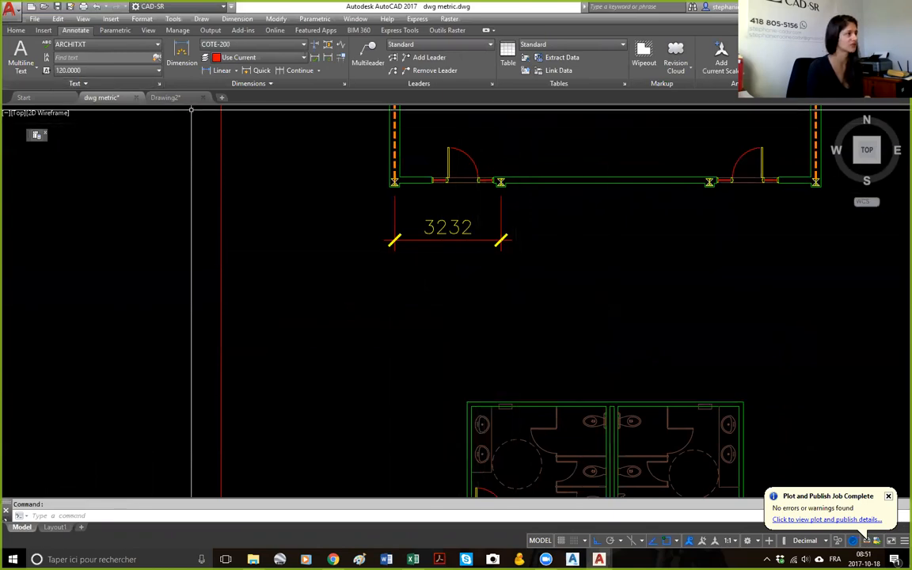
{"action": "left_click", "coordinate": [164, 97]}
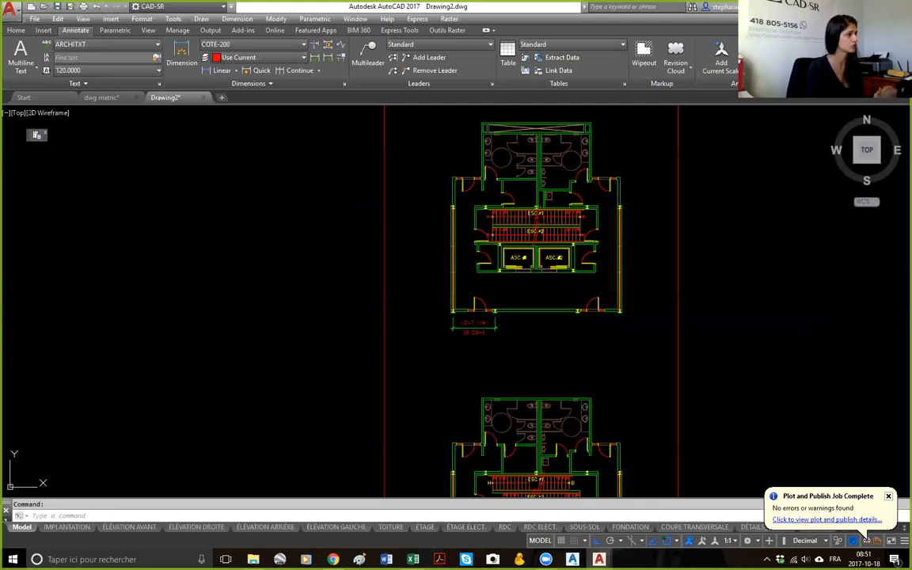
{"action": "scroll", "coordinate": [631, 363], "scroll_direction": "down", "scroll_amount": 5}
{"action": "scroll", "coordinate": [496, 315], "scroll_direction": "up", "scroll_amount": 5}
{"action": "scroll", "coordinate": [494, 314], "scroll_direction": "down", "scroll_amount": 5}
{"action": "type", "text": "i"}
{"action": "key", "text": "Return"}
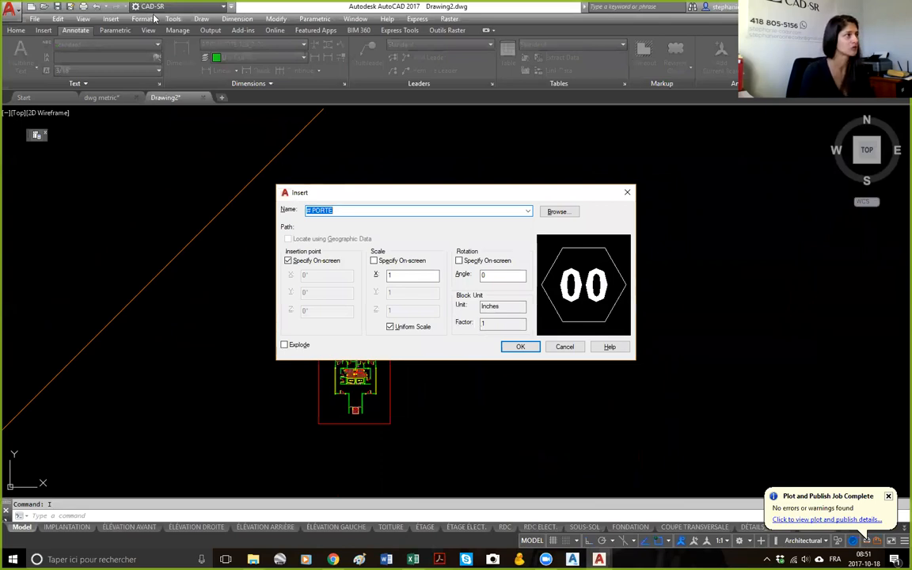
{"action": "left_click", "coordinate": [626, 194]}
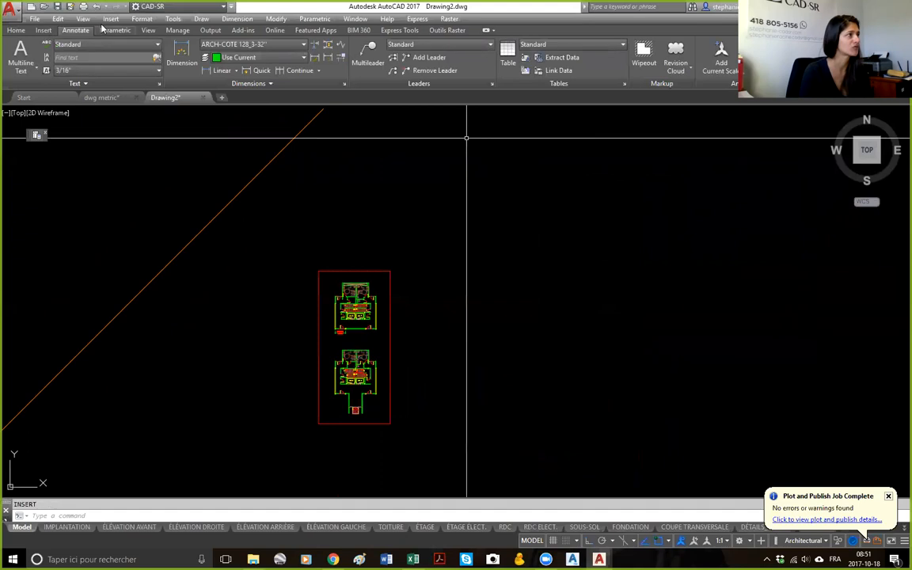
Insert dwg metric.dwg as a block into Drawing2 with the insertion point picked freely, redefining the existing block definition.
{"action": "left_click", "coordinate": [112, 19]}
{"action": "left_click", "coordinate": [124, 32]}
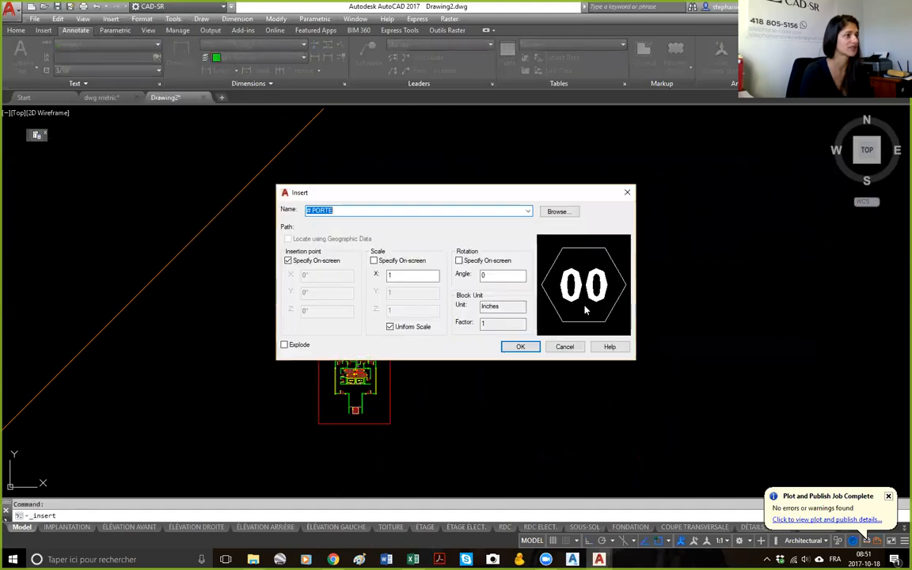
{"action": "left_click", "coordinate": [558, 212]}
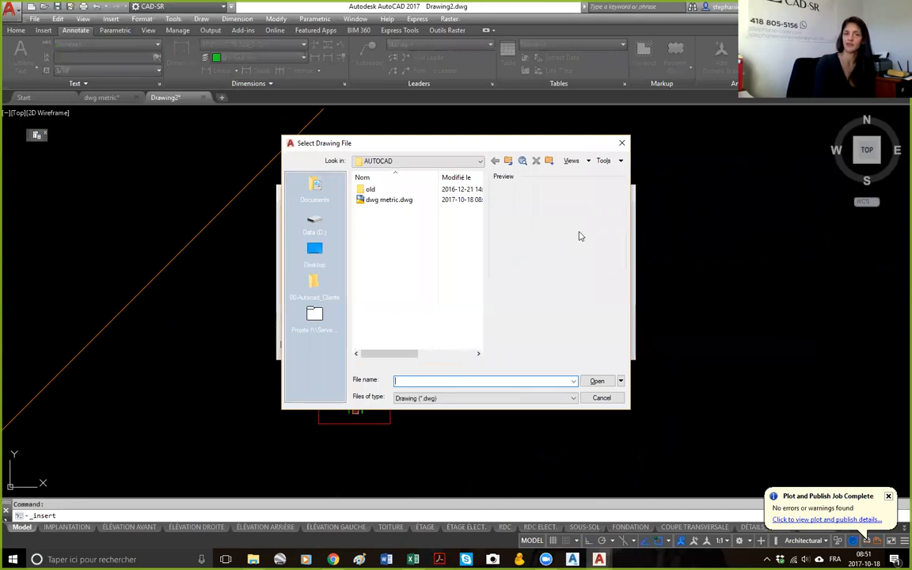
{"action": "left_click", "coordinate": [383, 201]}
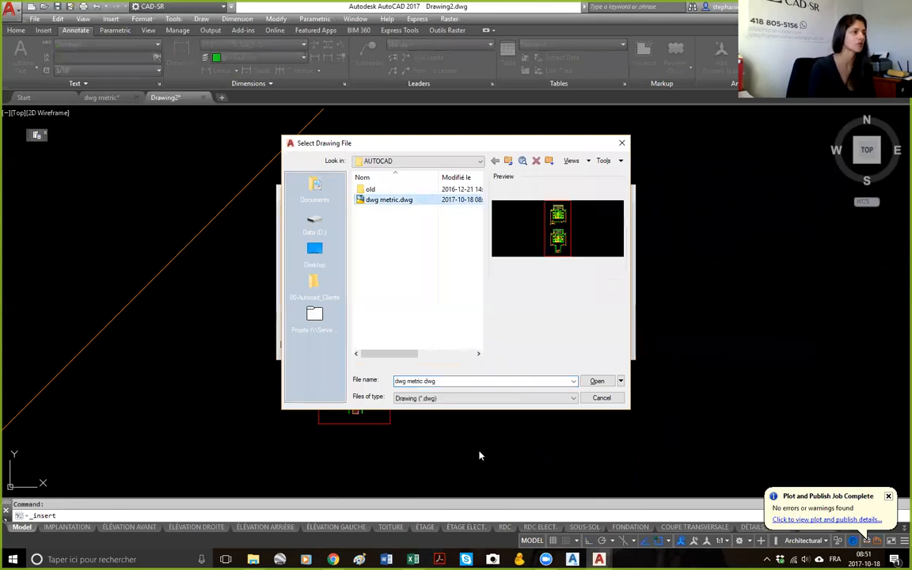
{"action": "left_click", "coordinate": [621, 380]}
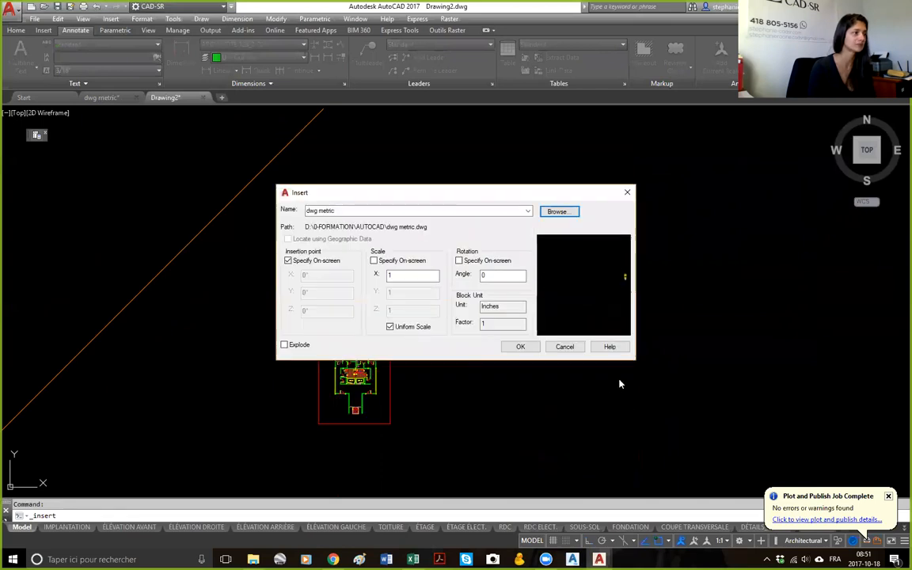
{"action": "left_click", "coordinate": [520, 346]}
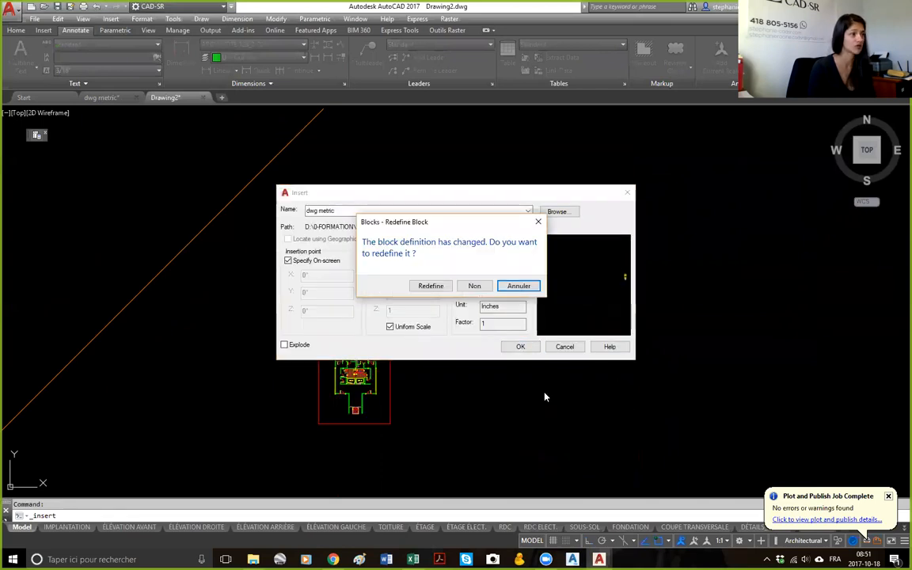
{"action": "left_click", "coordinate": [430, 286]}
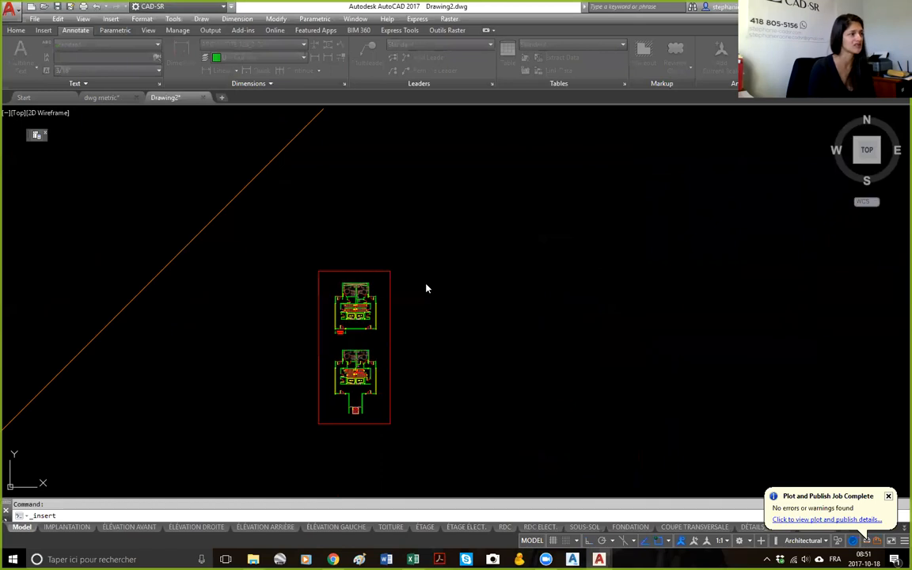
{"action": "left_click", "coordinate": [564, 350]}
{"action": "scroll", "coordinate": [497, 318], "scroll_direction": "down", "scroll_amount": 10}
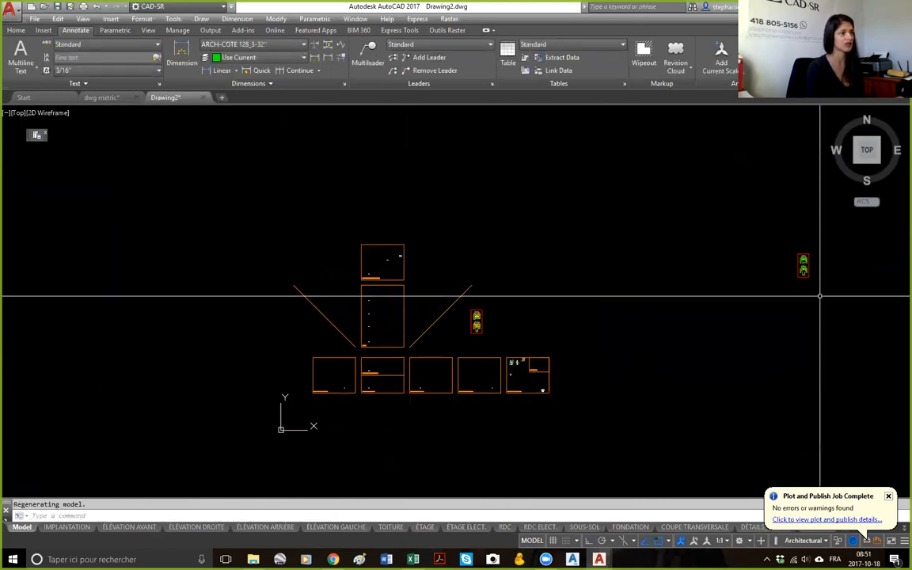
Move the inserted floor plan block by its frame's lower-left corner to the lower-right corner of the scaled plans' frame.
{"action": "left_click", "coordinate": [802, 265]}
{"action": "left_click", "coordinate": [757, 325]}
{"action": "left_click", "coordinate": [774, 315]}
{"action": "type", "text": "m"}
{"action": "key", "text": "Return"}
{"action": "left_click", "coordinate": [798, 277]}
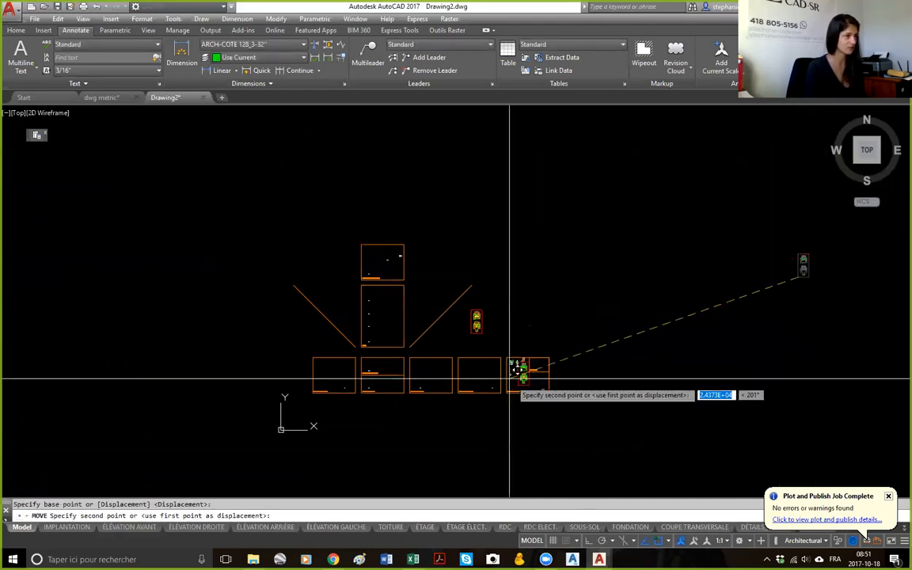
{"action": "scroll", "coordinate": [523, 370], "scroll_direction": "up", "scroll_amount": 8}
{"action": "left_click", "coordinate": [527, 317]}
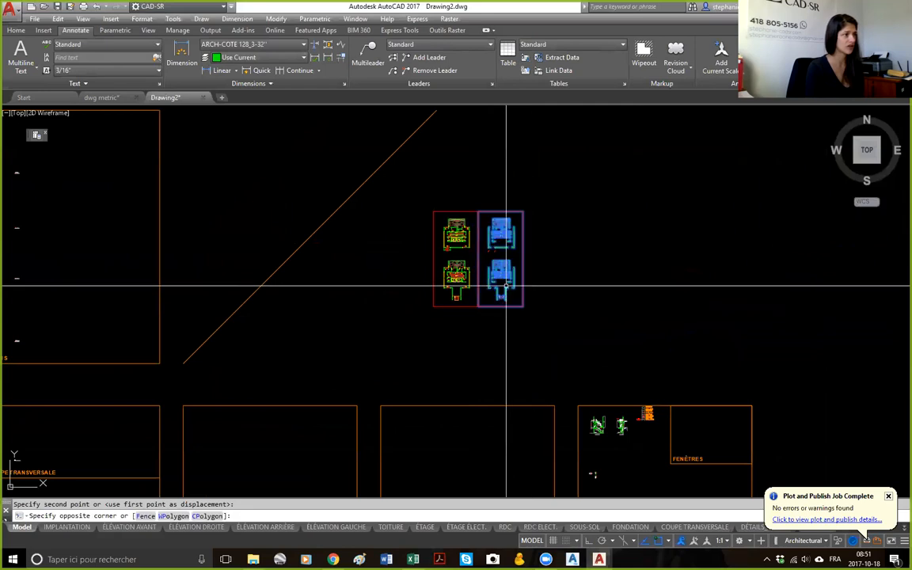
Explode the inserted dwg metric block beside the scaled floor plans.
{"action": "left_click", "coordinate": [546, 266]}
{"action": "type", "text": "x"}
{"action": "key", "text": "Return"}
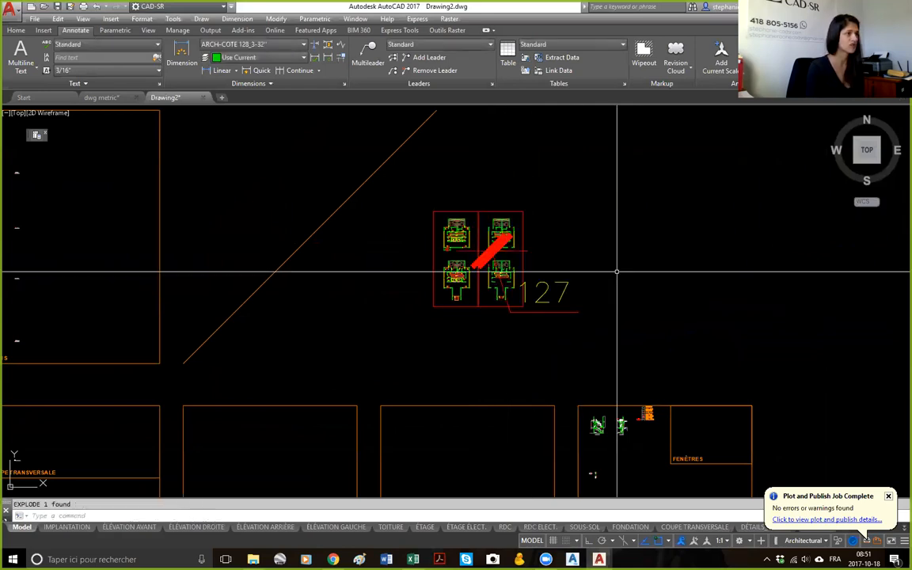
Delete the oversized dimension lying across the exploded floor plans.
{"action": "scroll", "coordinate": [551, 221], "scroll_direction": "up", "scroll_amount": 6}
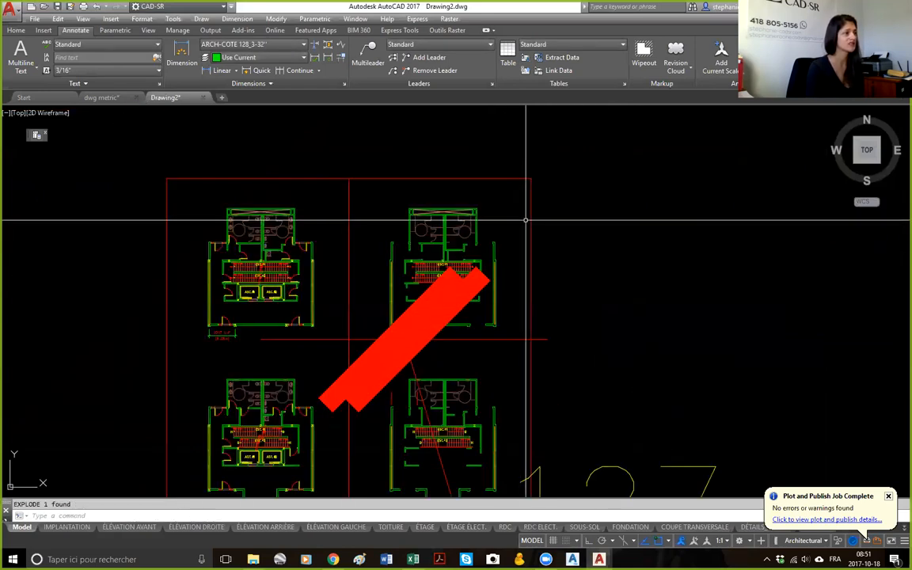
{"action": "left_click", "coordinate": [443, 349]}
{"action": "left_click", "coordinate": [398, 342]}
{"action": "key", "text": "Delete"}
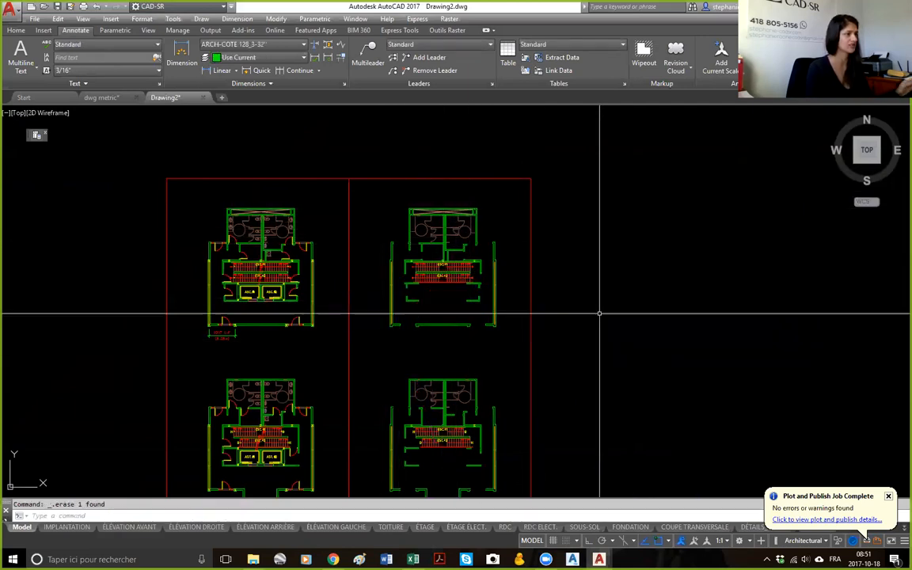
Compare the exploded plans with the scaled ones, zoom to the drawing extents and examine the plan elements lying far away.
{"action": "scroll", "coordinate": [463, 336], "scroll_direction": "up", "scroll_amount": 2}
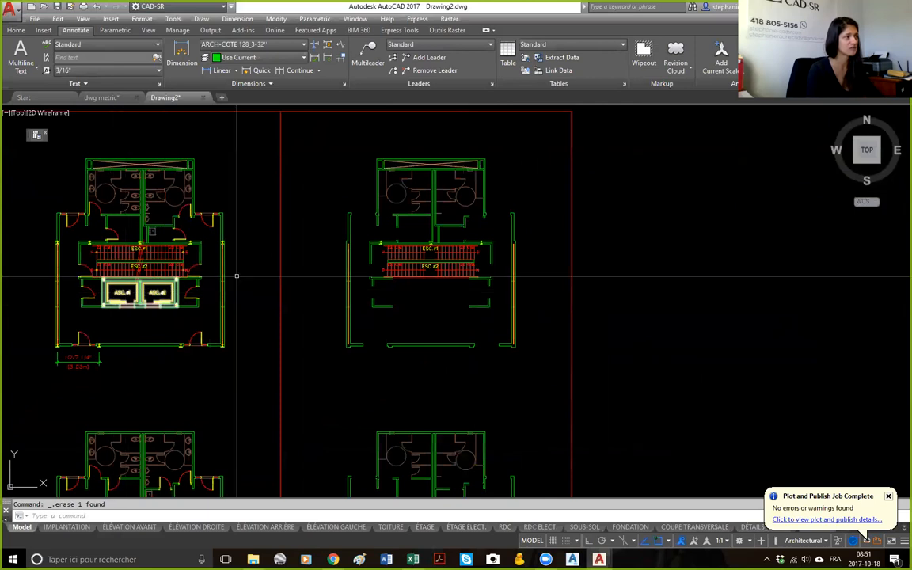
{"action": "scroll", "coordinate": [406, 342], "scroll_direction": "down", "scroll_amount": 8}
{"action": "scroll", "coordinate": [406, 341], "scroll_direction": "down", "scroll_amount": 10}
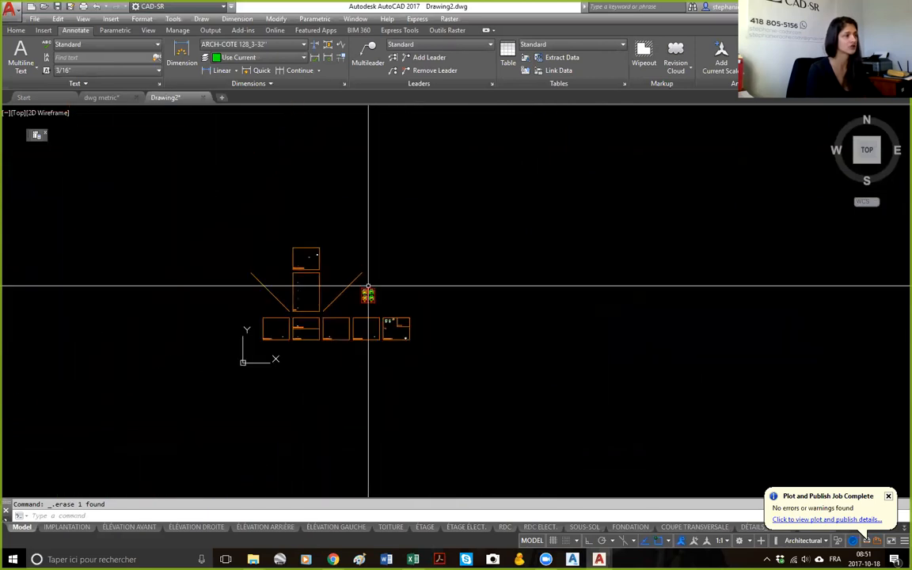
{"action": "middle_click", "coordinate": [574, 285]}
{"action": "middle_click", "coordinate": [573, 285]}
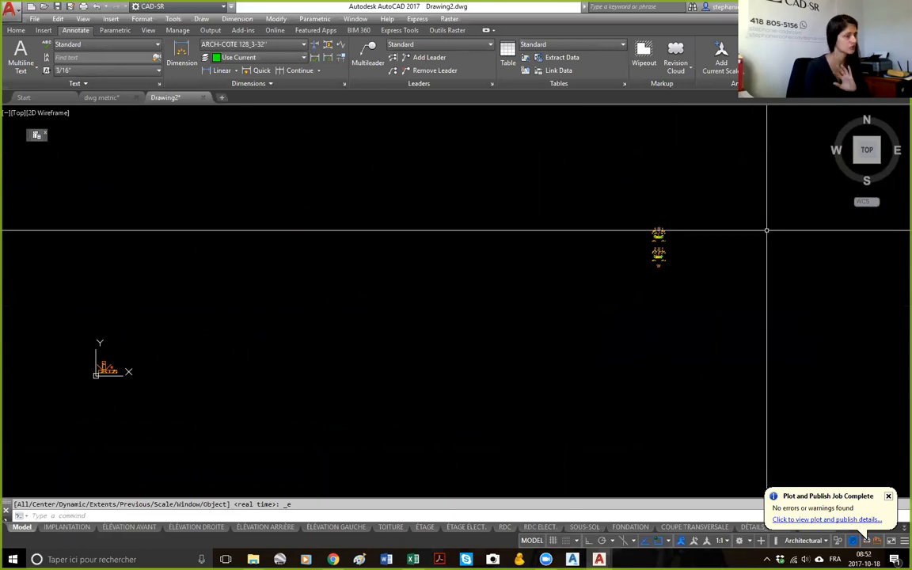
{"action": "scroll", "coordinate": [668, 228], "scroll_direction": "up", "scroll_amount": 10}
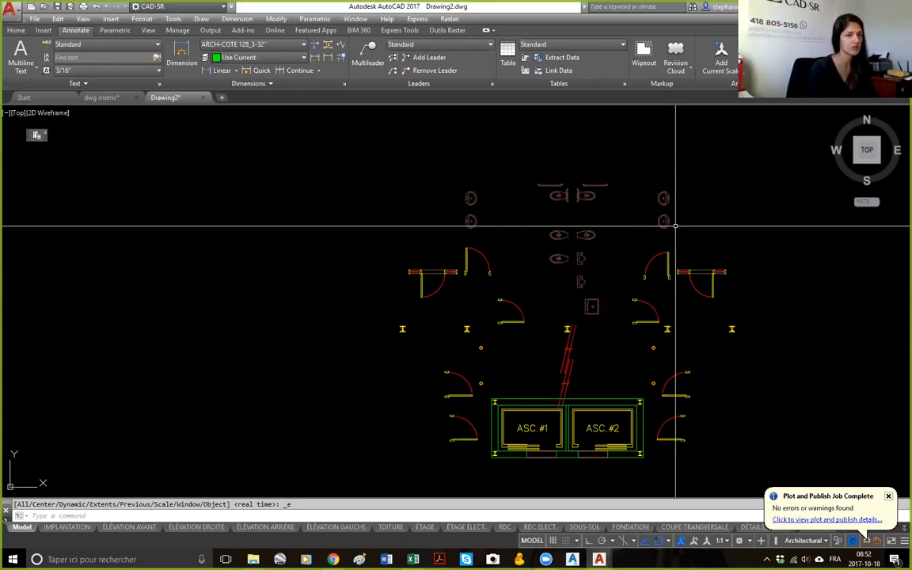
Examine the full extent of the source floor plans in the dwg metric drawing and return to Drawing2.
{"action": "left_click", "coordinate": [102, 97]}
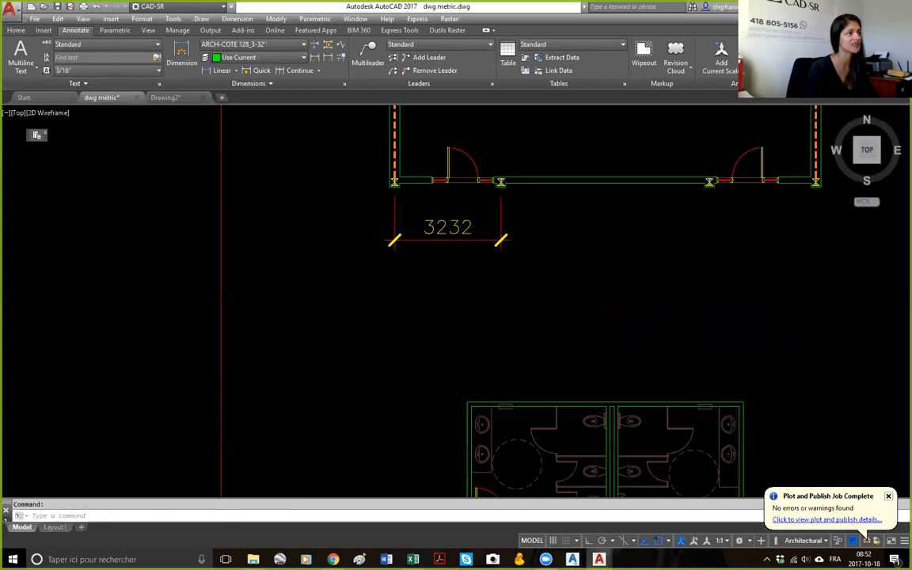
{"action": "scroll", "coordinate": [521, 299], "scroll_direction": "down", "scroll_amount": 8}
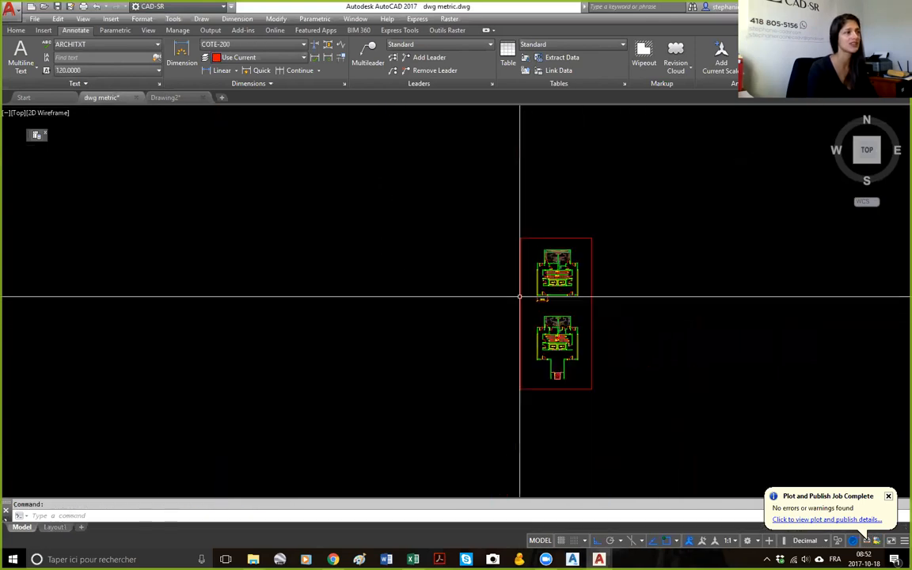
{"action": "scroll", "coordinate": [548, 305], "scroll_direction": "up", "scroll_amount": 4}
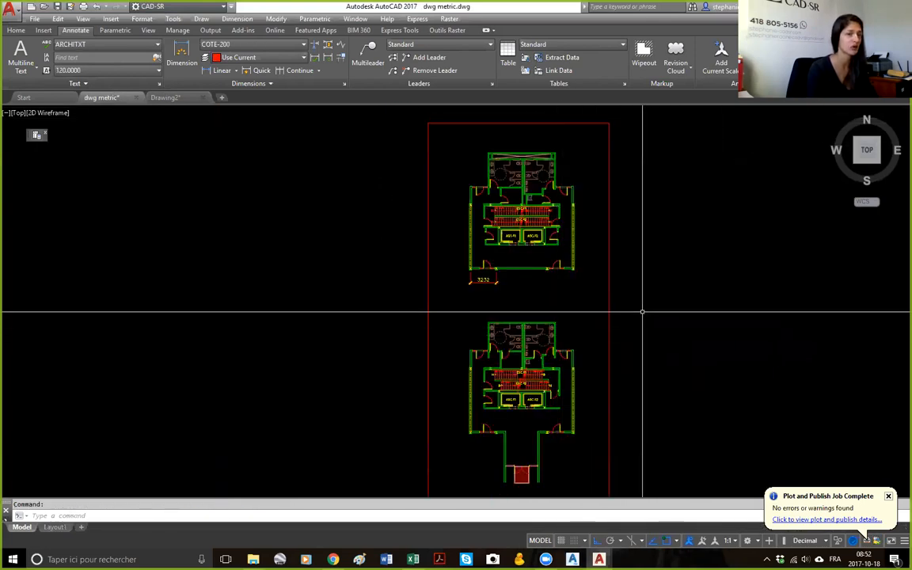
{"action": "left_click", "coordinate": [164, 98]}
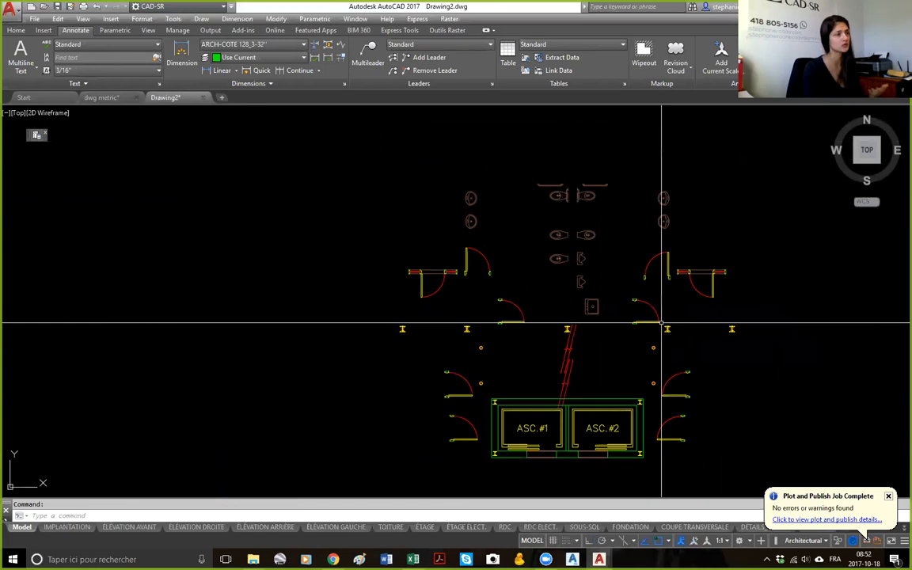
Delete the misplaced door, toilet, column and elevator elements lying far from the floor plans.
{"action": "scroll", "coordinate": [662, 323], "scroll_direction": "down", "scroll_amount": 5}
{"action": "left_click", "coordinate": [637, 220]}
{"action": "scroll", "coordinate": [444, 445], "scroll_direction": "up", "scroll_amount": 5}
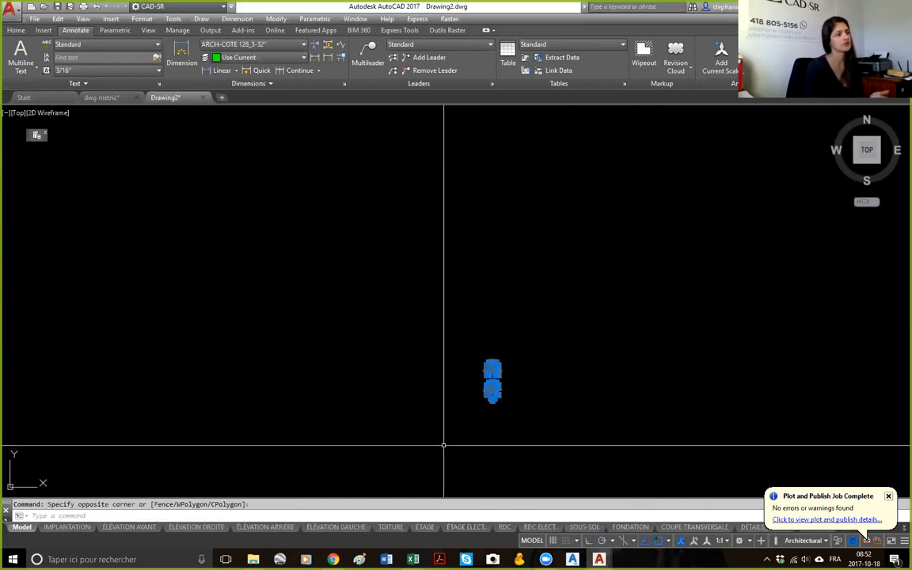
{"action": "left_click", "coordinate": [541, 364]}
{"action": "key", "text": "Delete"}
{"action": "scroll", "coordinate": [482, 348], "scroll_direction": "down", "scroll_amount": 5}
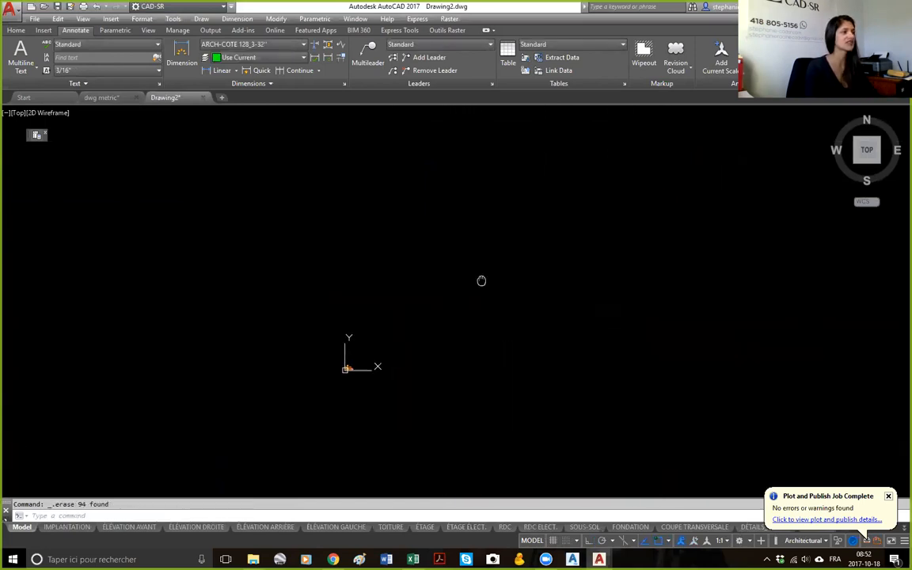
Delete the exploded, incomplete floor plan copy beside the scaled plans, keeping only the scaled plans and their frame.
{"action": "scroll", "coordinate": [570, 386], "scroll_direction": "up", "scroll_amount": 6}
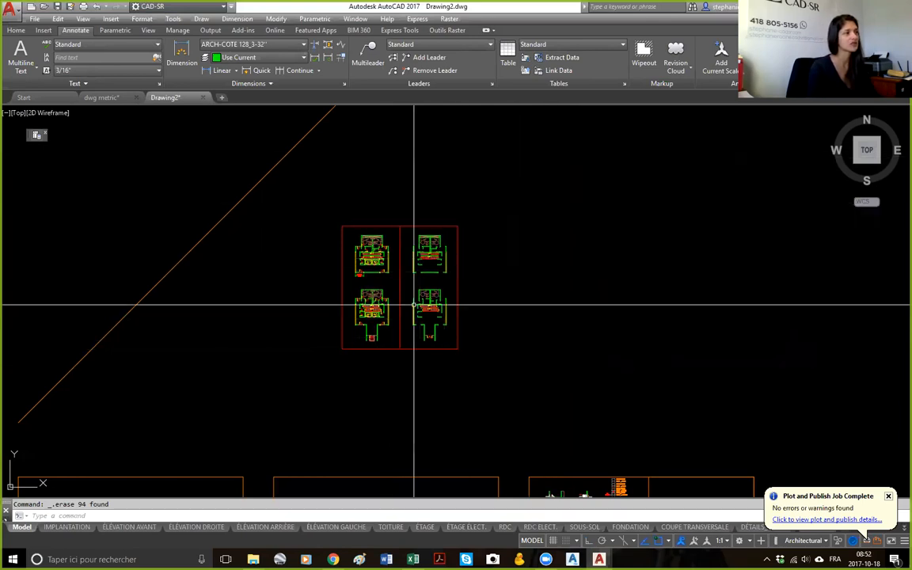
{"action": "left_click", "coordinate": [396, 397]}
{"action": "left_click", "coordinate": [494, 177]}
{"action": "key", "text": "Delete"}
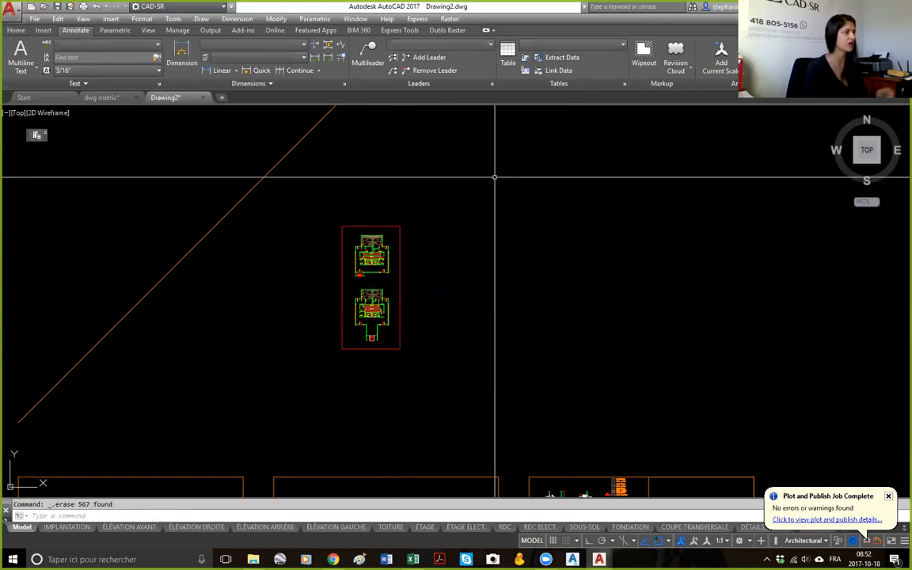
Explode both floor plans and their frame in the dwg metric drawing so its nested blocks become separate objects.
{"action": "left_click", "coordinate": [101, 96]}
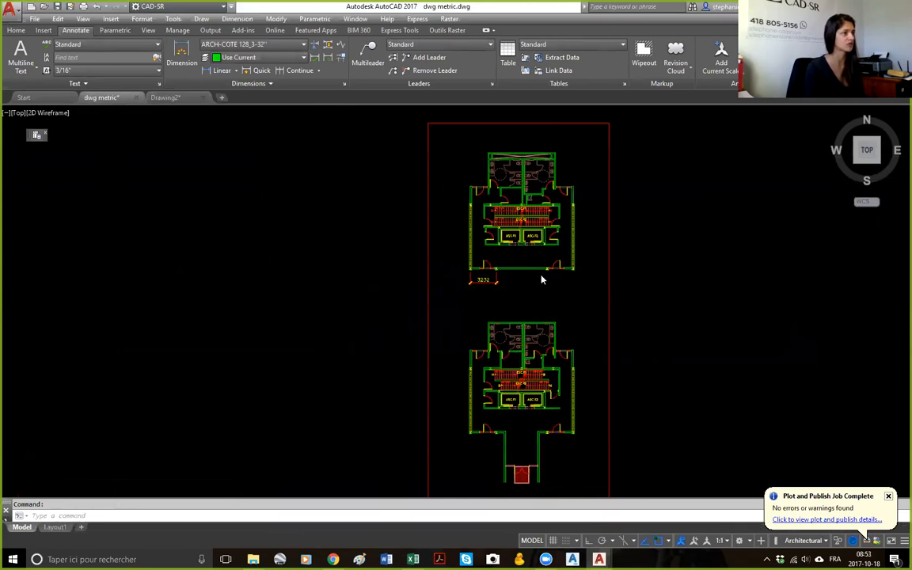
{"action": "scroll", "coordinate": [600, 266], "scroll_direction": "down", "scroll_amount": 3}
{"action": "left_click", "coordinate": [627, 160]}
{"action": "left_click", "coordinate": [462, 424]}
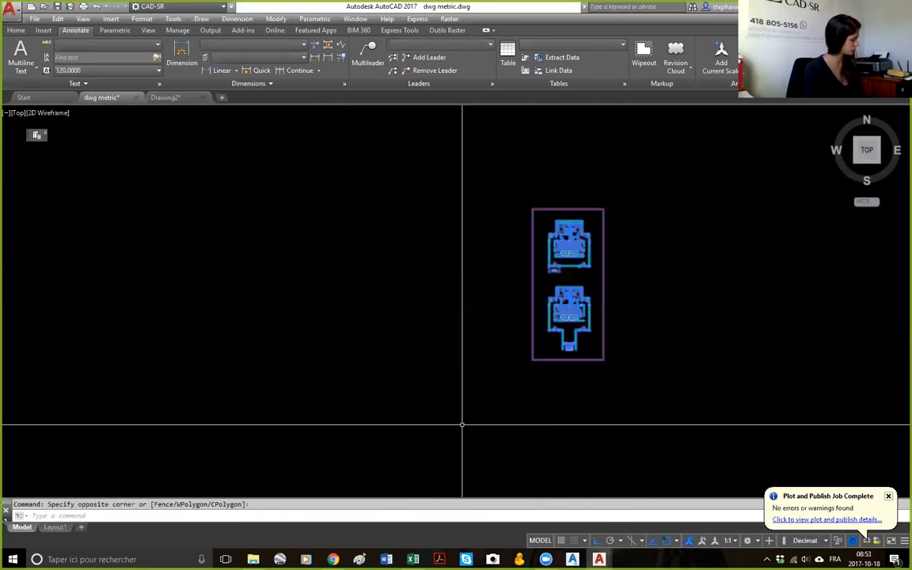
{"action": "key", "text": "Escape"}
{"action": "scroll", "coordinate": [570, 273], "scroll_direction": "up", "scroll_amount": 8}
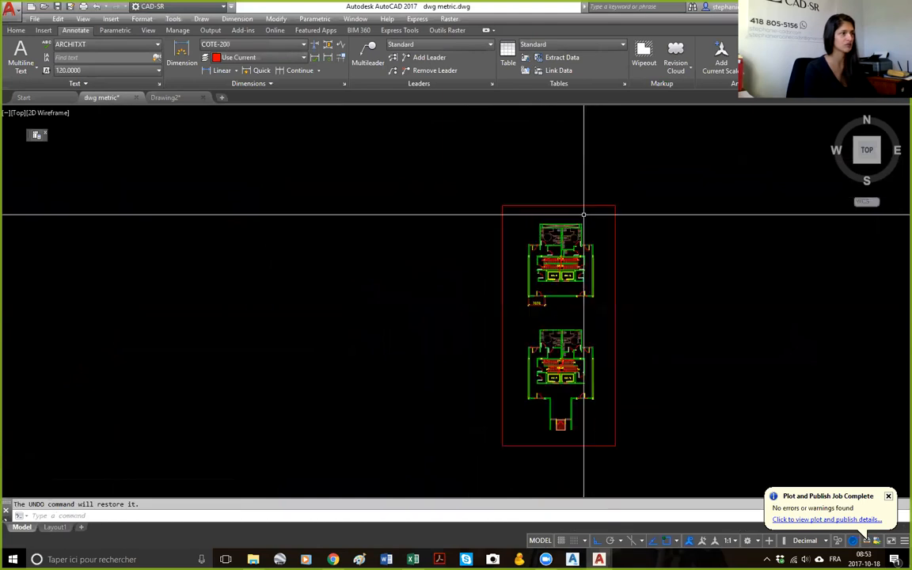
Check that a toilet in the upper plan's washroom is exploded, and save the dwg metric drawing.
{"action": "left_click", "coordinate": [479, 284]}
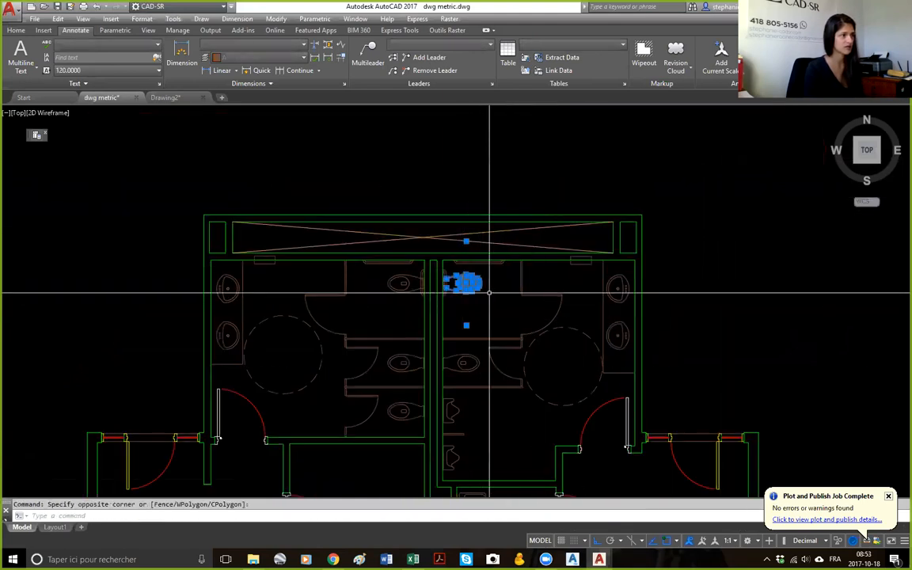
{"action": "scroll", "coordinate": [490, 364], "scroll_direction": "down", "scroll_amount": 3}
{"action": "scroll", "coordinate": [515, 443], "scroll_direction": "up", "scroll_amount": 3}
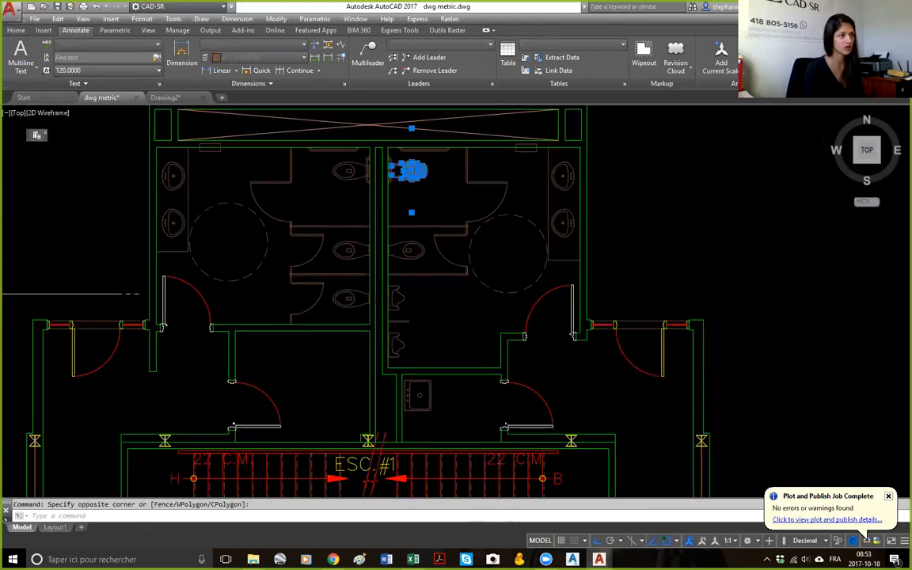
{"action": "key", "text": "Escape"}
{"action": "scroll", "coordinate": [459, 301], "scroll_direction": "down", "scroll_amount": 10}
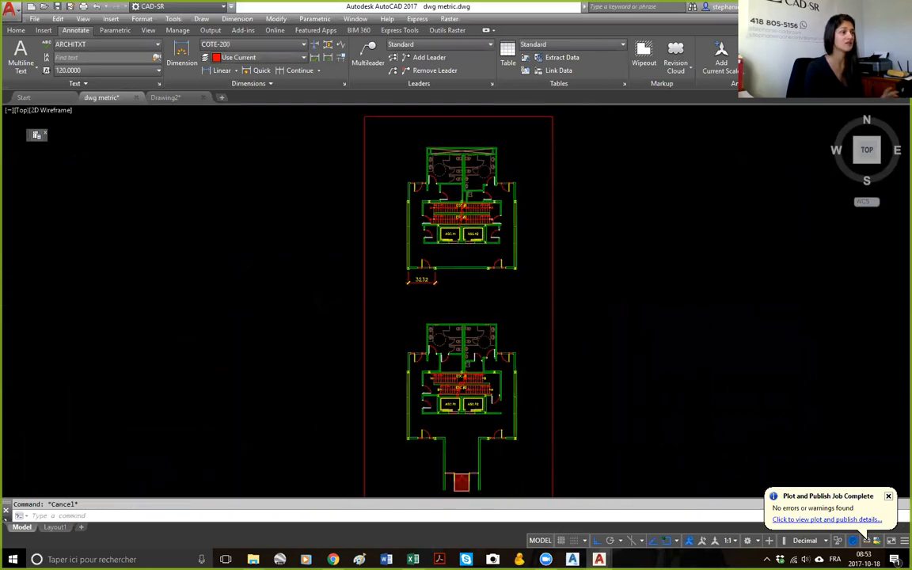
{"action": "middle_click", "coordinate": [593, 267]}
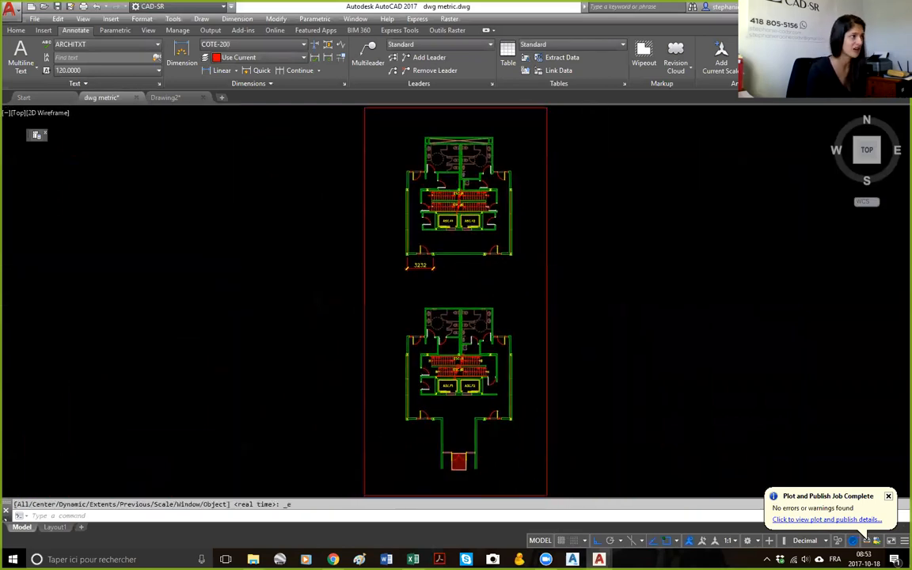
Insert the updated dwg metric file into Drawing2 at scale 1, redefining the existing block and accepting the default door attributes.
{"action": "left_click", "coordinate": [164, 97]}
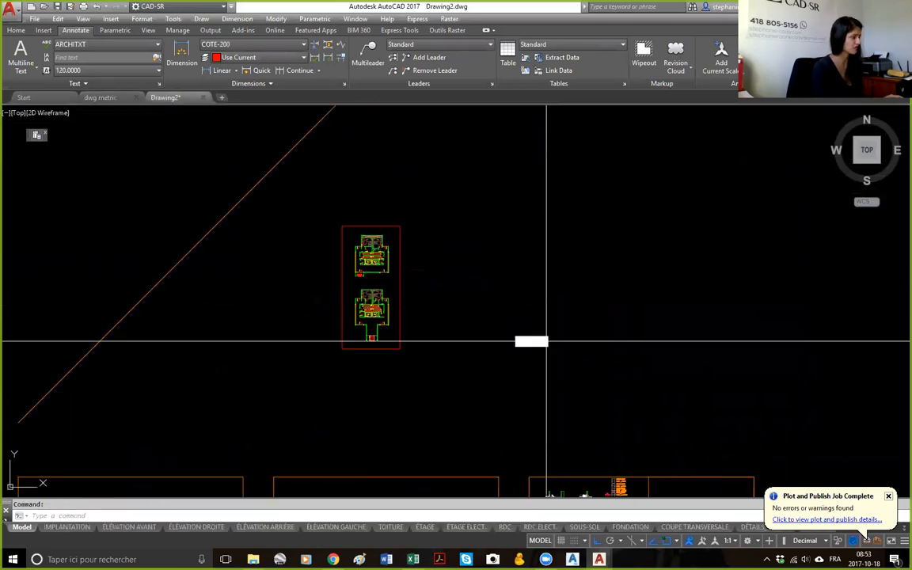
{"action": "type", "text": "i"}
{"action": "key", "text": "Return"}
{"action": "left_click", "coordinate": [559, 212]}
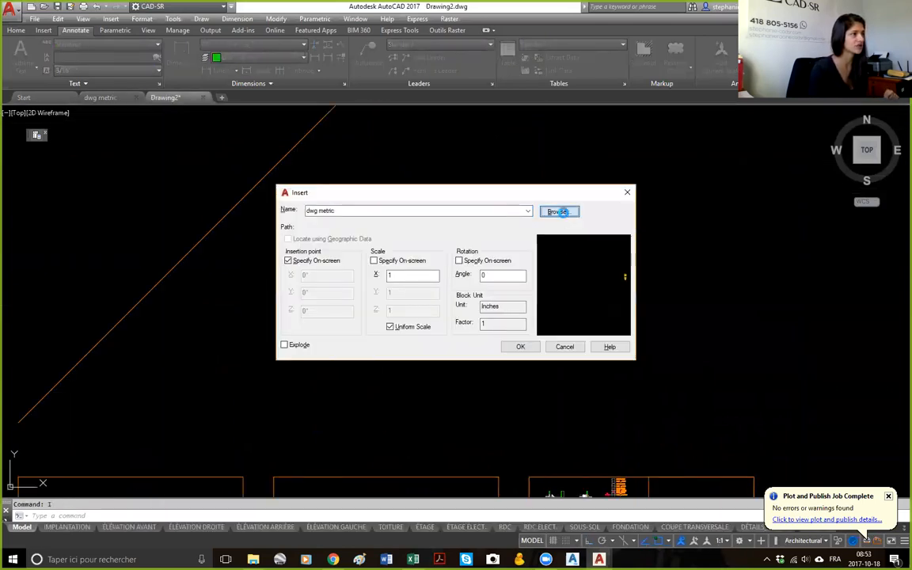
{"action": "left_click", "coordinate": [596, 381]}
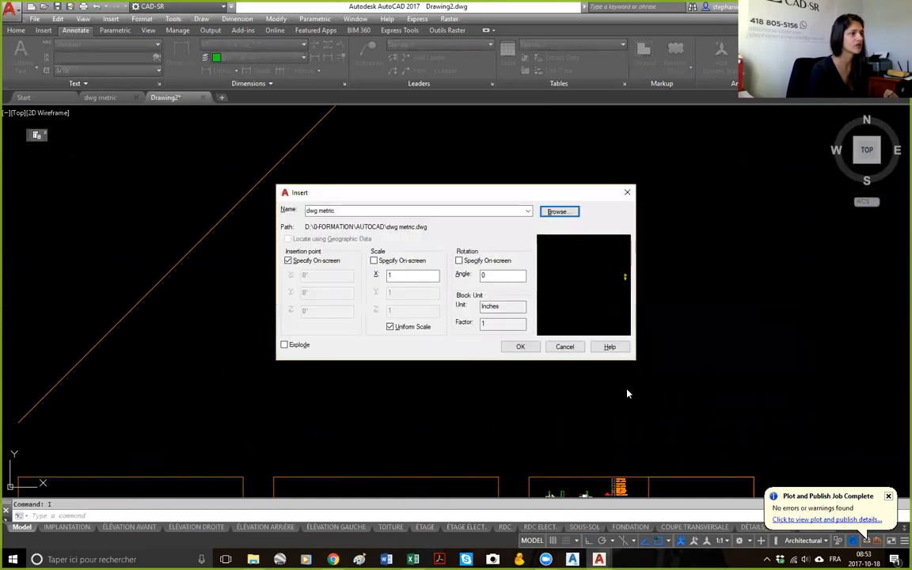
{"action": "left_click", "coordinate": [434, 286]}
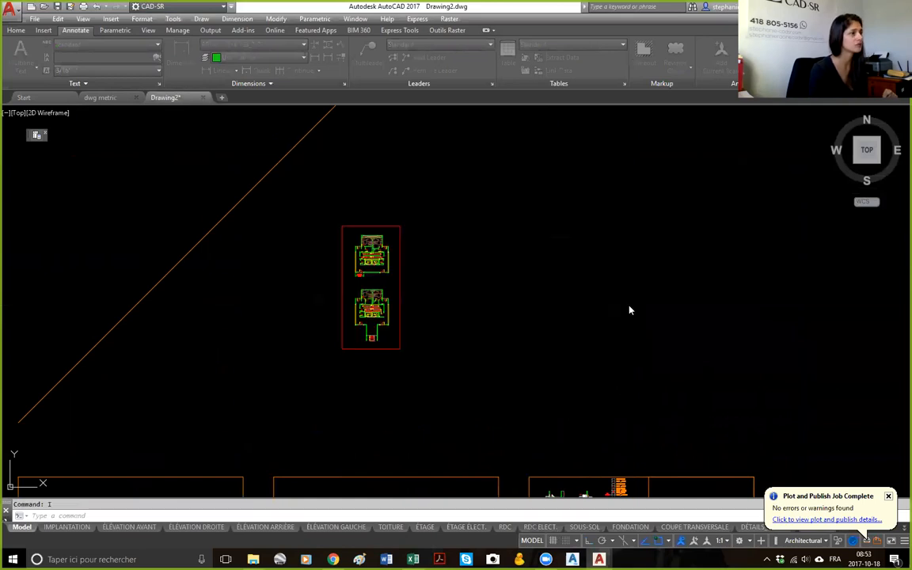
{"action": "left_click", "coordinate": [423, 360]}
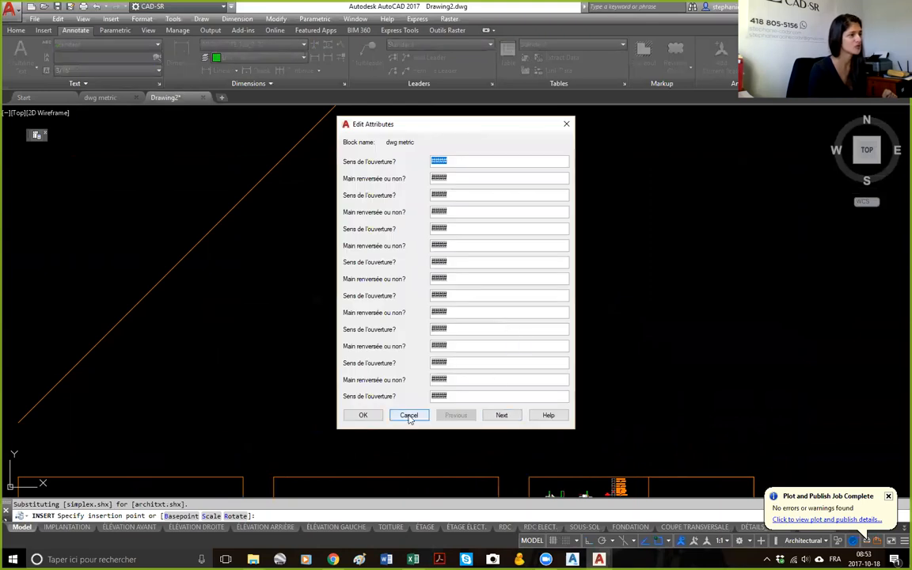
{"action": "left_click", "coordinate": [363, 415]}
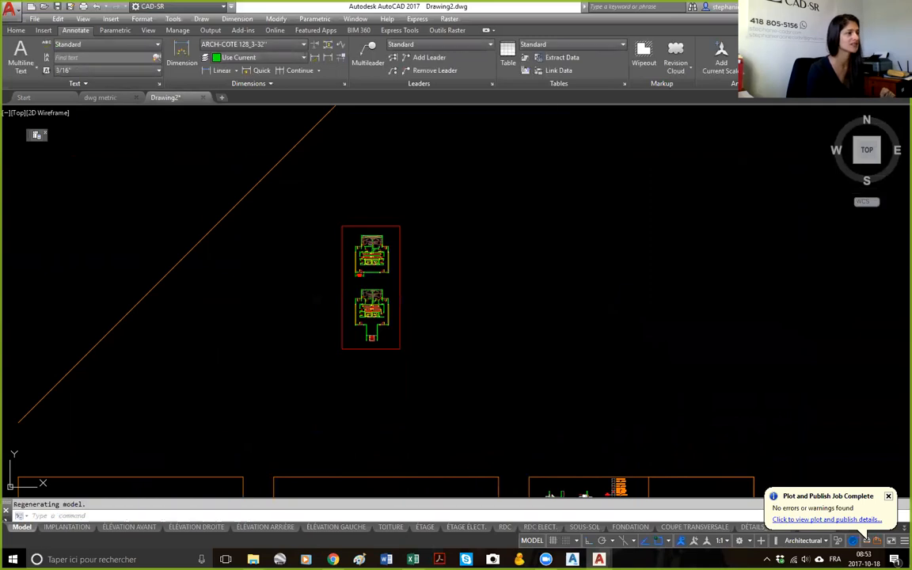
Explode the newly inserted dwg metric block lying far away from the scaled plans.
{"action": "scroll", "coordinate": [497, 354], "scroll_direction": "down", "scroll_amount": 3}
{"action": "scroll", "coordinate": [497, 353], "scroll_direction": "up", "scroll_amount": 5}
{"action": "left_click", "coordinate": [602, 252]}
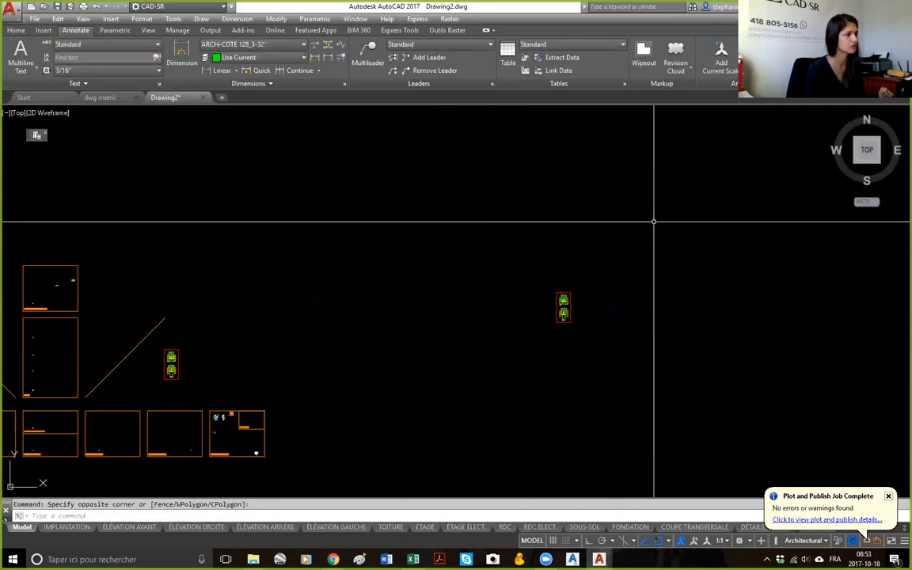
{"action": "left_click", "coordinate": [549, 322]}
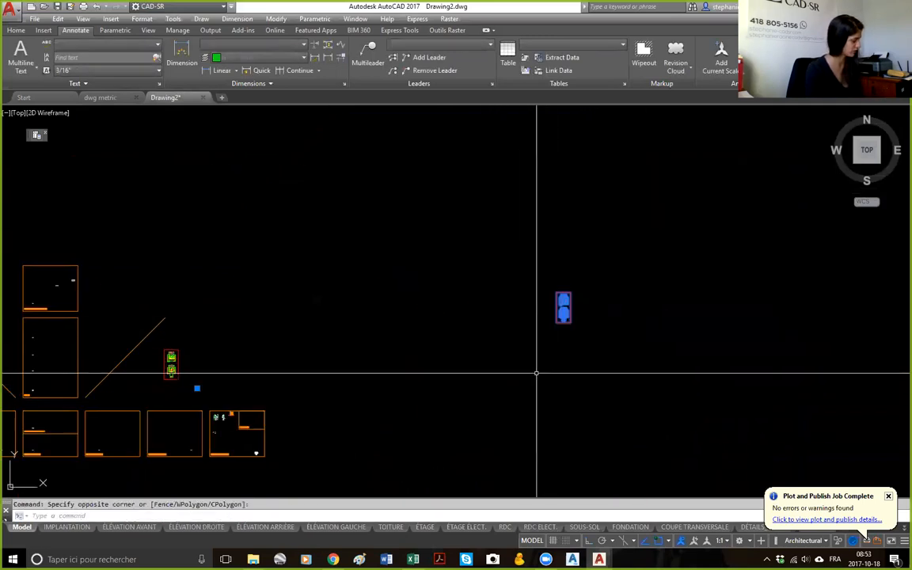
{"action": "key", "text": "Escape"}
Move the exploded plans by their frame's lower-left corner to the lower-right corner of the scaled plans' frame.
{"action": "left_click", "coordinate": [688, 226]}
{"action": "left_click", "coordinate": [509, 412]}
{"action": "type", "text": "m"}
{"action": "key", "text": "Return"}
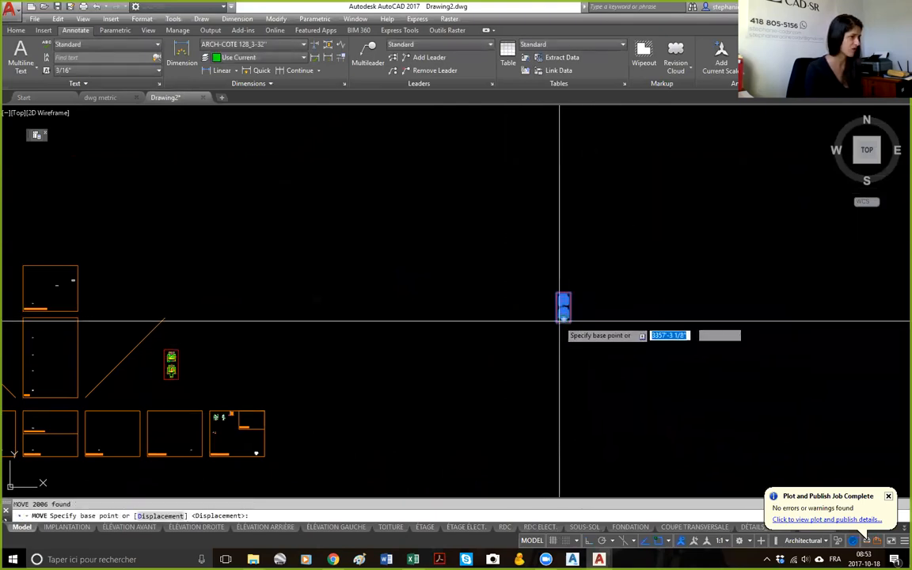
{"action": "left_click", "coordinate": [563, 316]}
{"action": "scroll", "coordinate": [179, 358], "scroll_direction": "up", "scroll_amount": 4}
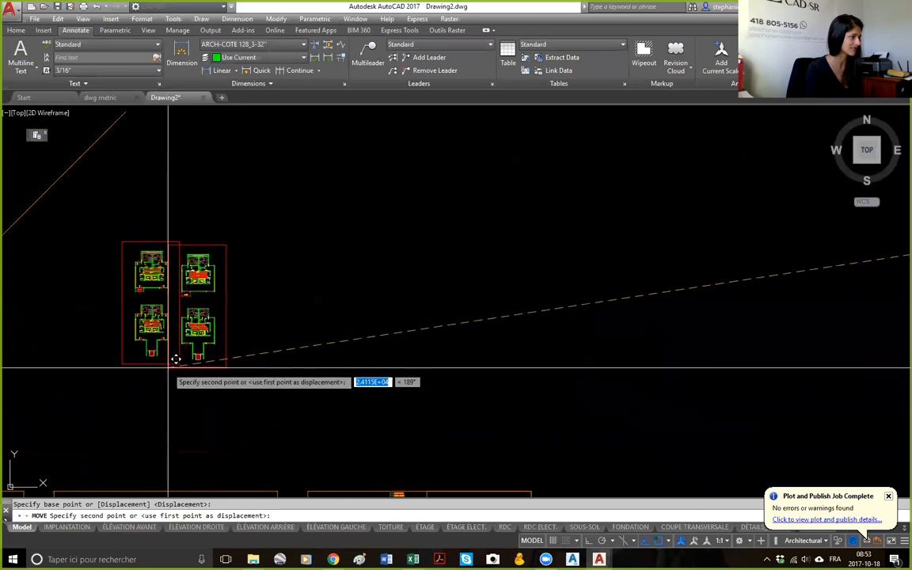
{"action": "left_click", "coordinate": [179, 363]}
{"action": "scroll", "coordinate": [209, 267], "scroll_direction": "up", "scroll_amount": 6}
{"action": "middle_click_drag", "start_coordinate": [235, 268], "coordinate": [362, 264]}
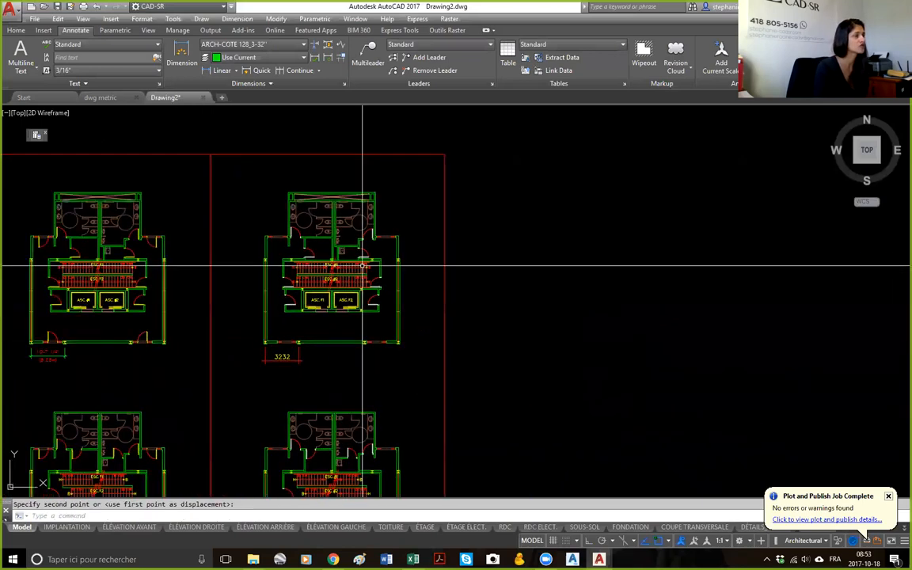
{"action": "scroll", "coordinate": [201, 136], "scroll_direction": "up", "scroll_amount": 8}
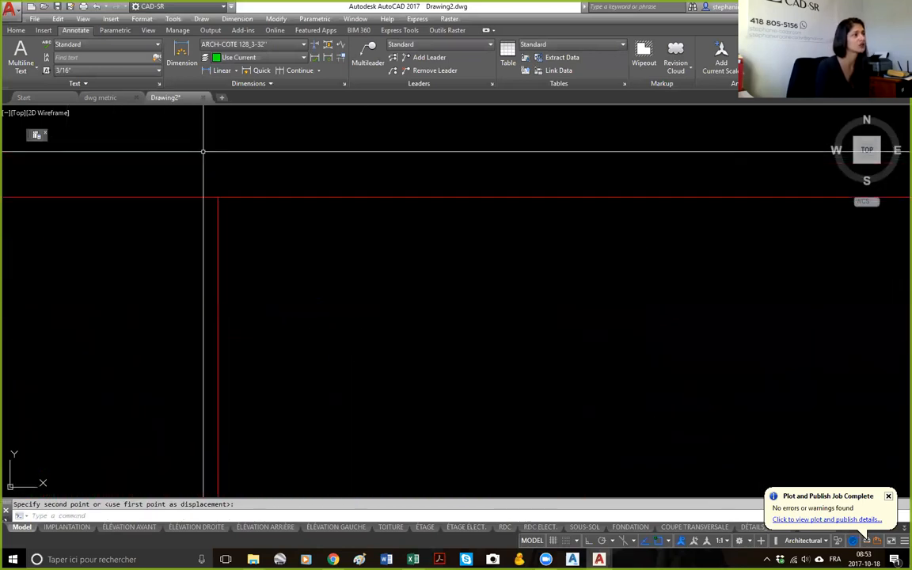
{"action": "scroll", "coordinate": [218, 179], "scroll_direction": "down", "scroll_amount": 6}
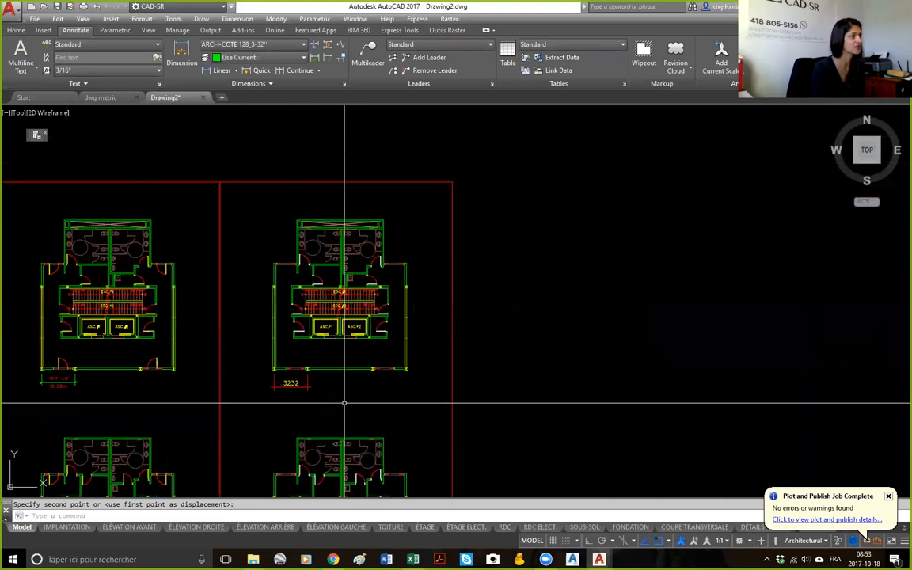
Erase the exploded 3232 dimension below the upper inserted floor plan.
{"action": "scroll", "coordinate": [322, 398], "scroll_direction": "up", "scroll_amount": 3}
{"action": "left_click", "coordinate": [307, 389]}
{"action": "left_click", "coordinate": [289, 373]}
{"action": "type", "text": "e"}
{"action": "left_click", "coordinate": [320, 364]}
{"action": "left_click", "coordinate": [224, 388]}
{"action": "type", "text": "e"}
{"action": "key", "text": "Return"}
Add a linear dimension between the first two columns along the upper inserted plan's bottom wall and compare it with the scaled plan's dimension.
{"action": "middle_click_drag", "start_coordinate": [250, 398], "coordinate": [473, 342]}
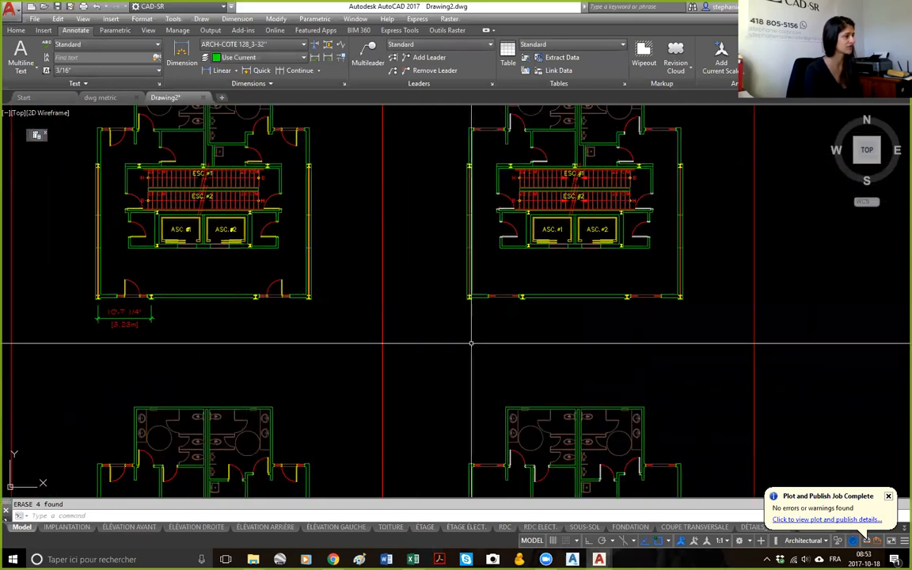
{"action": "left_click", "coordinate": [221, 70]}
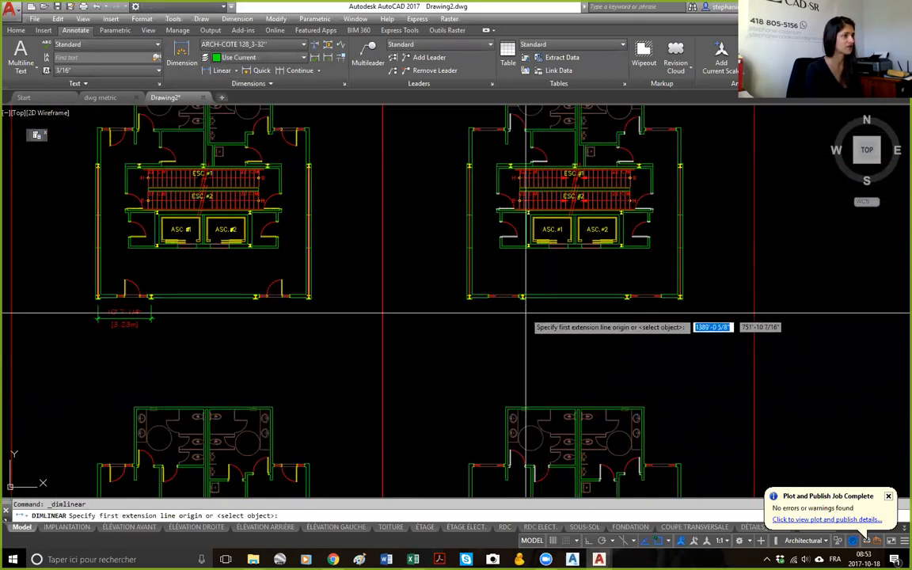
{"action": "scroll", "coordinate": [416, 293], "scroll_direction": "up", "scroll_amount": 6}
{"action": "scroll", "coordinate": [384, 248], "scroll_direction": "up", "scroll_amount": 5}
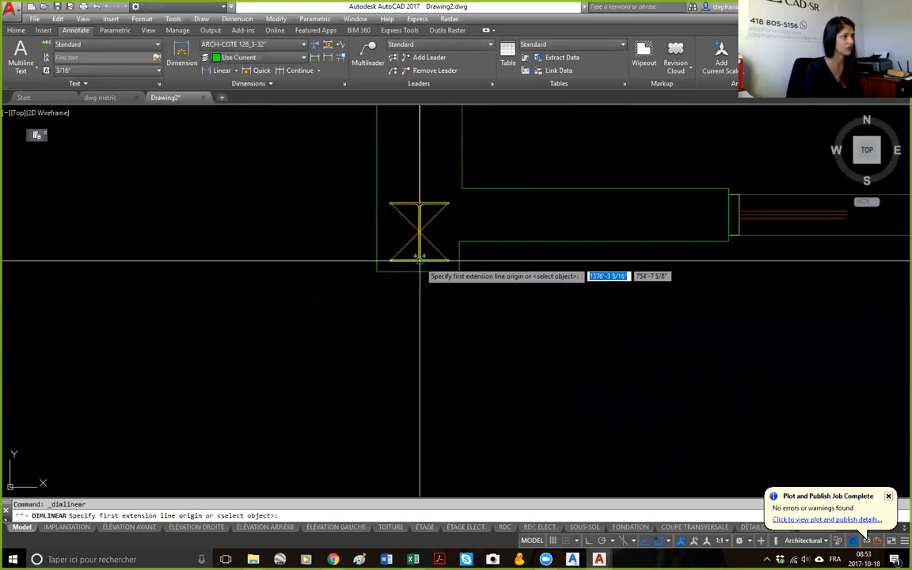
{"action": "left_click", "coordinate": [421, 261]}
{"action": "scroll", "coordinate": [362, 369], "scroll_direction": "down", "scroll_amount": 5}
{"action": "scroll", "coordinate": [751, 330], "scroll_direction": "up", "scroll_amount": 6}
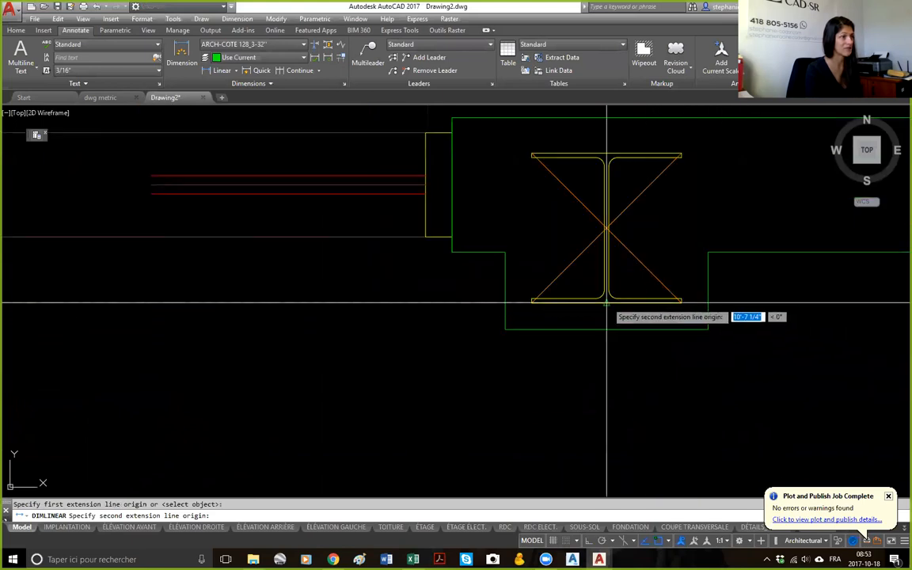
{"action": "left_click", "coordinate": [607, 302]}
{"action": "scroll", "coordinate": [621, 382], "scroll_direction": "down", "scroll_amount": 8}
{"action": "left_click", "coordinate": [649, 368]}
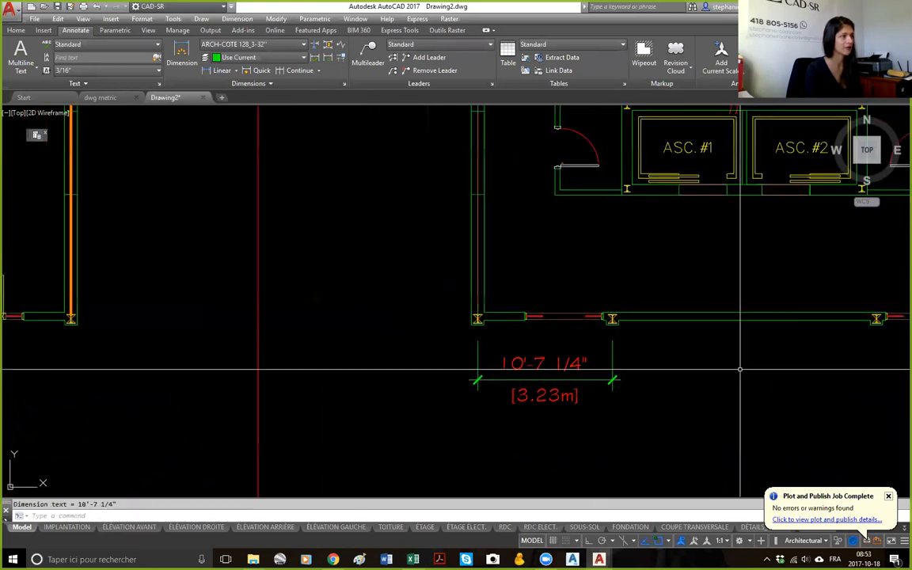
{"action": "scroll", "coordinate": [740, 369], "scroll_direction": "down", "scroll_amount": 3}
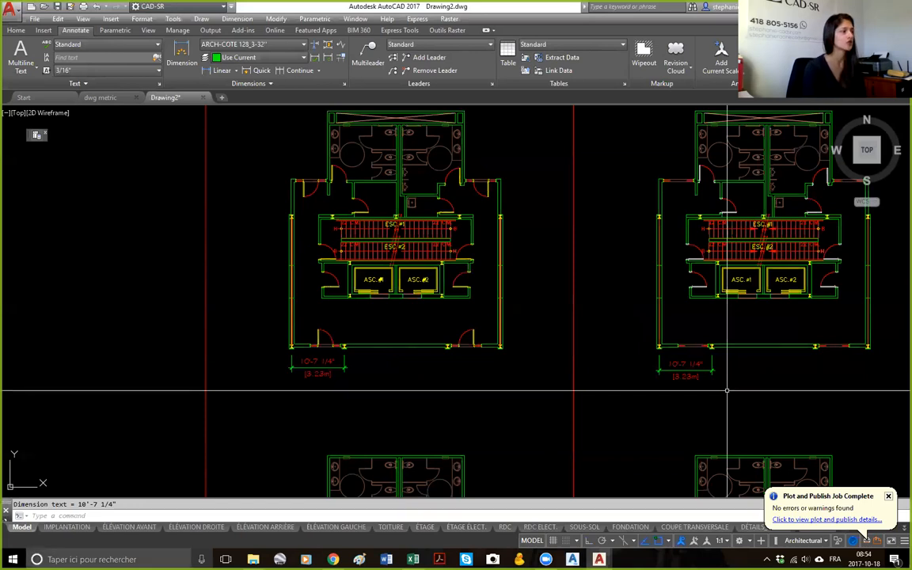
{"action": "mouse_move", "coordinate": [56, 530]}
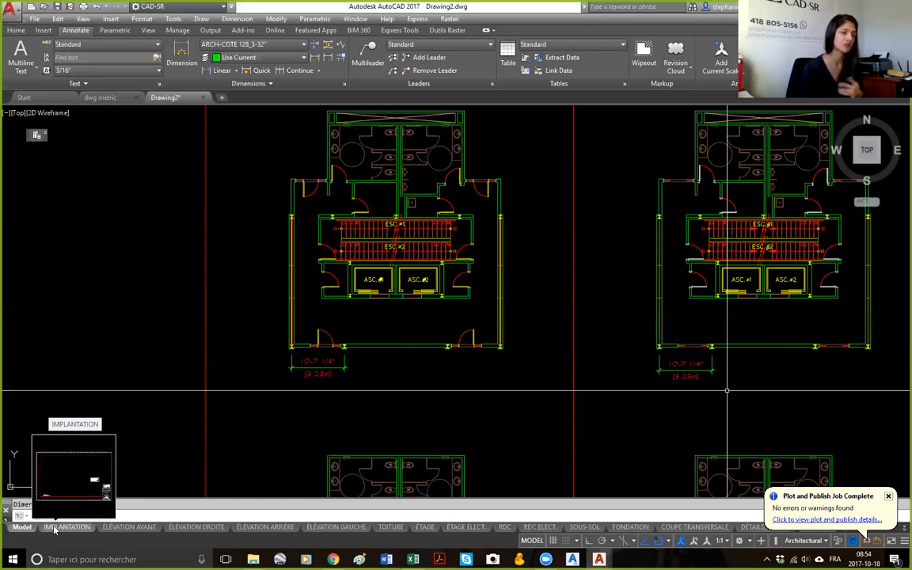